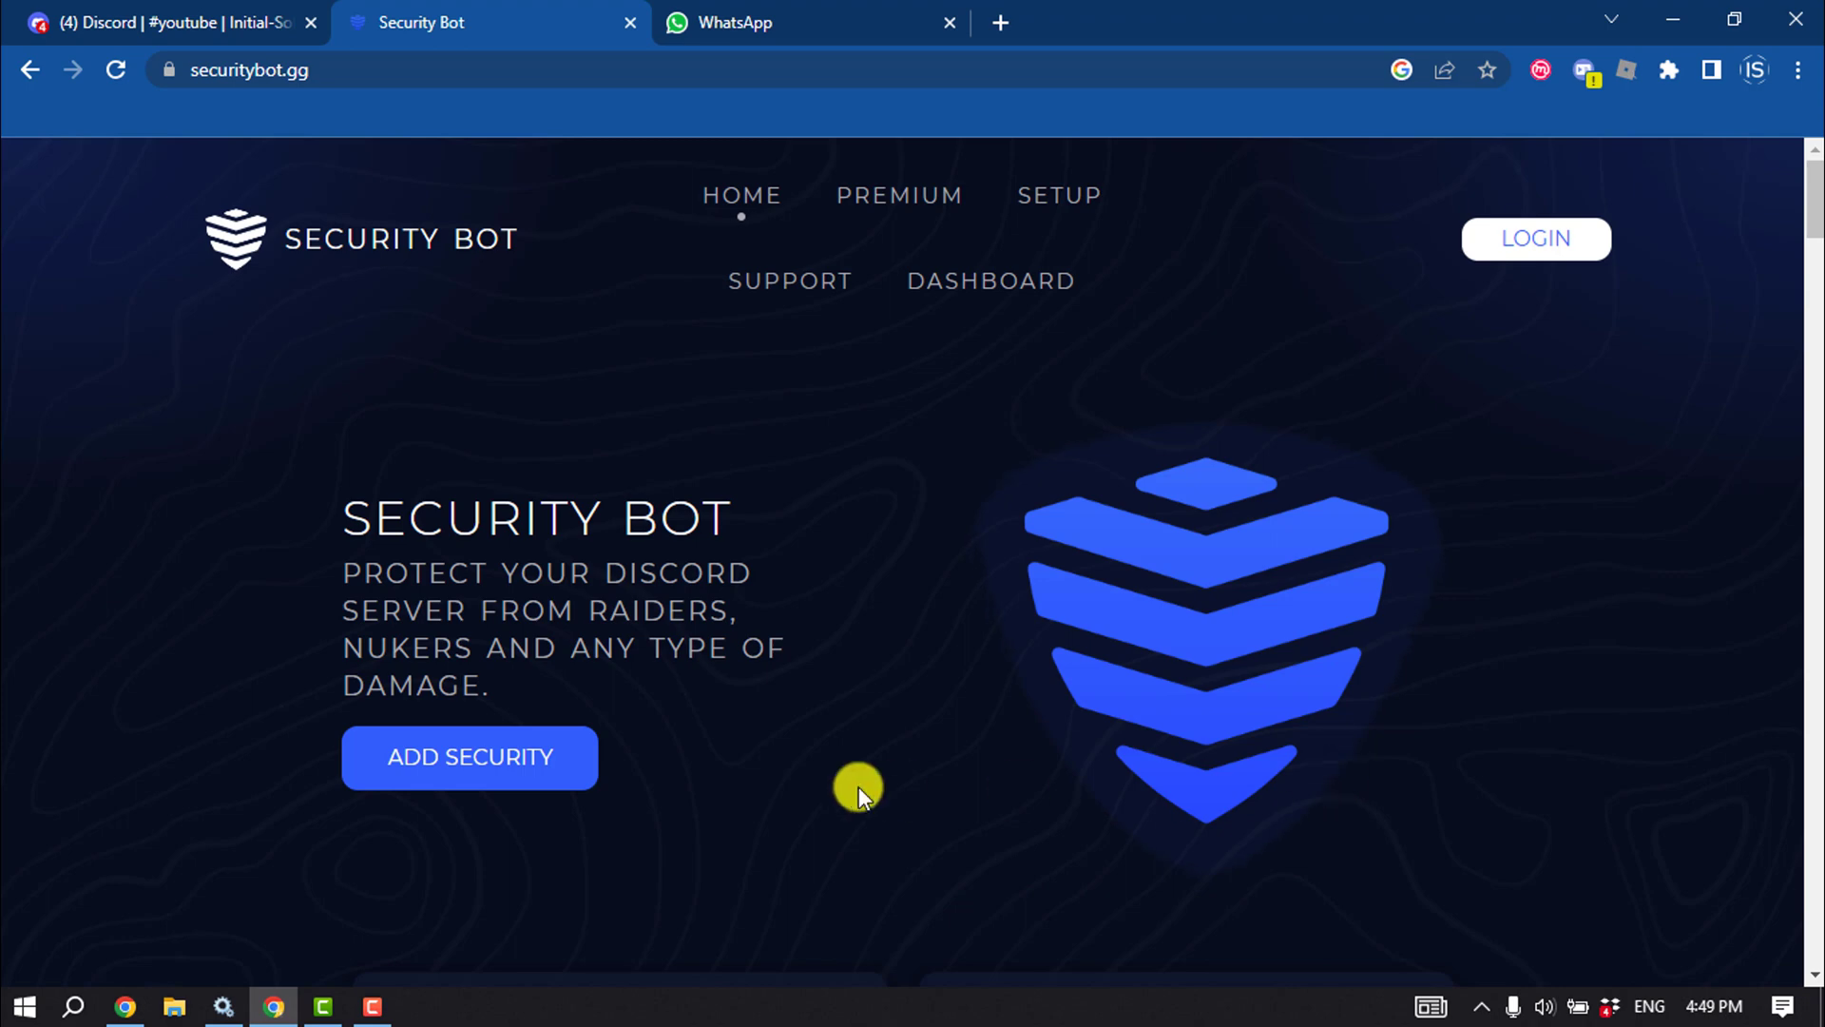
# Add the Security bot to the Initial-Solution server, authorizing its access and completing the human check.
pyautogui.click(511, 758)
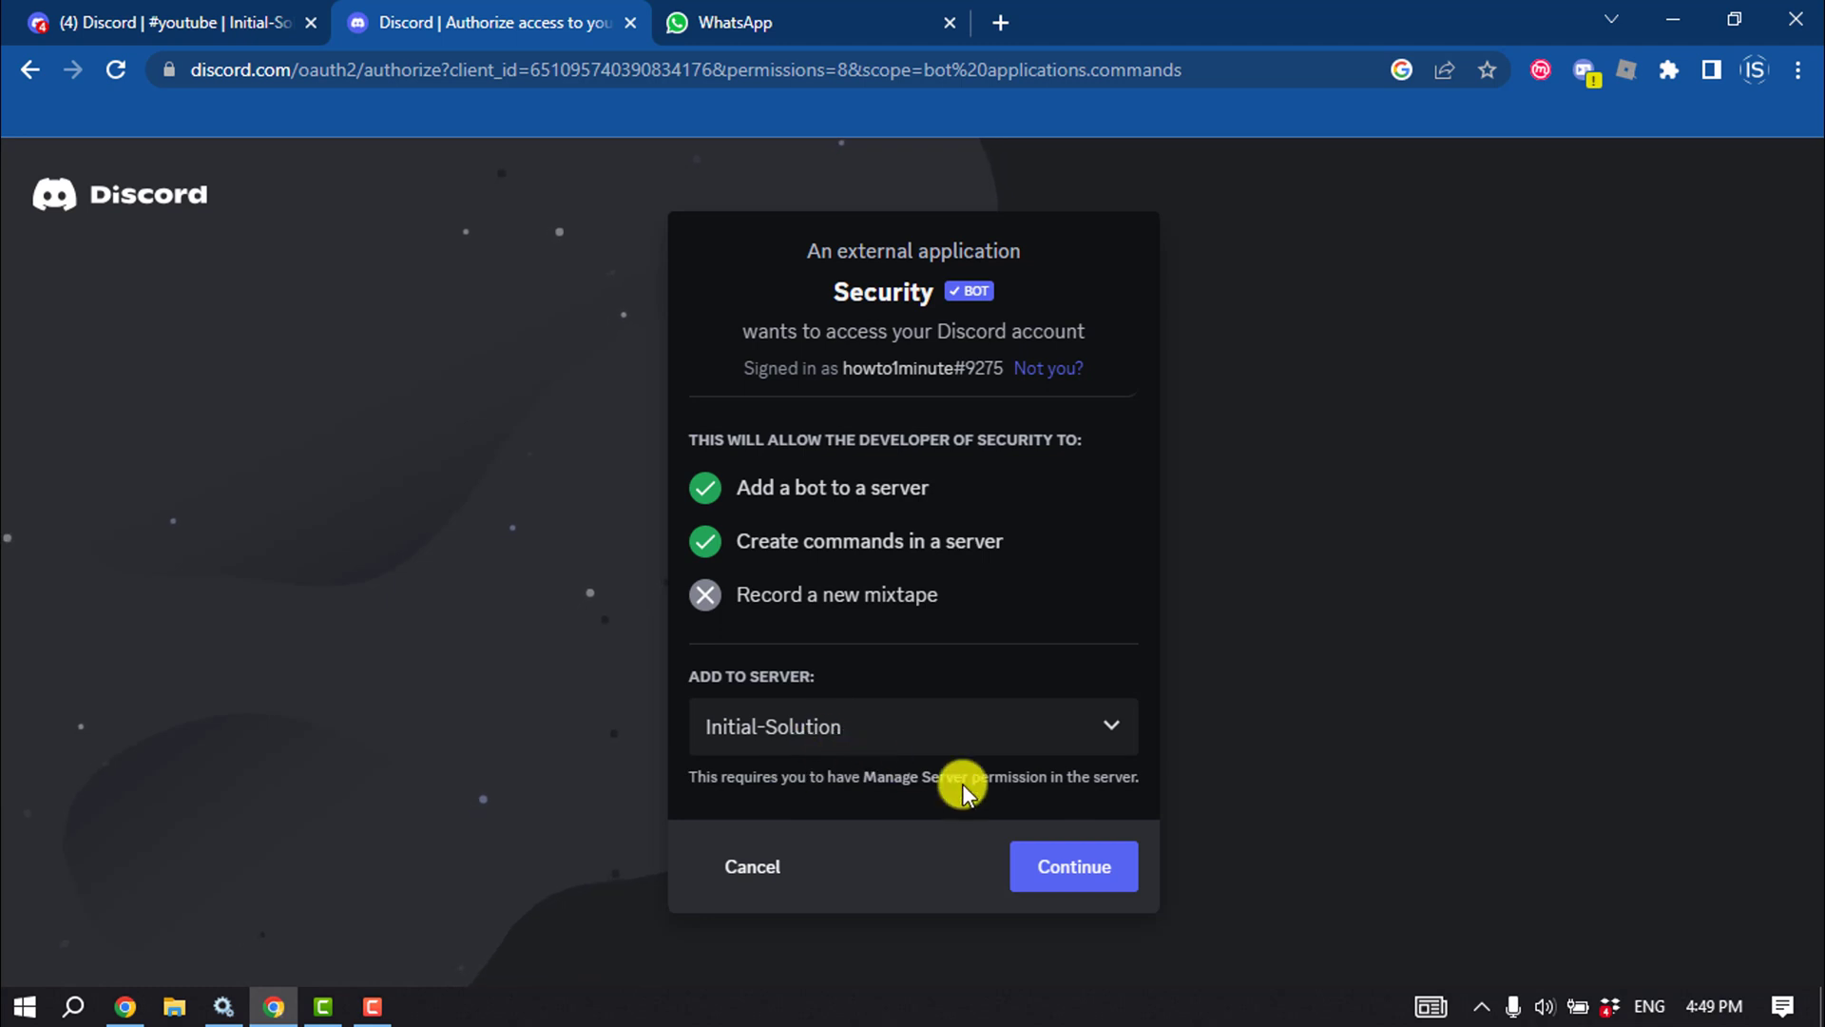
pyautogui.click(1046, 869)
pyautogui.click(1046, 868)
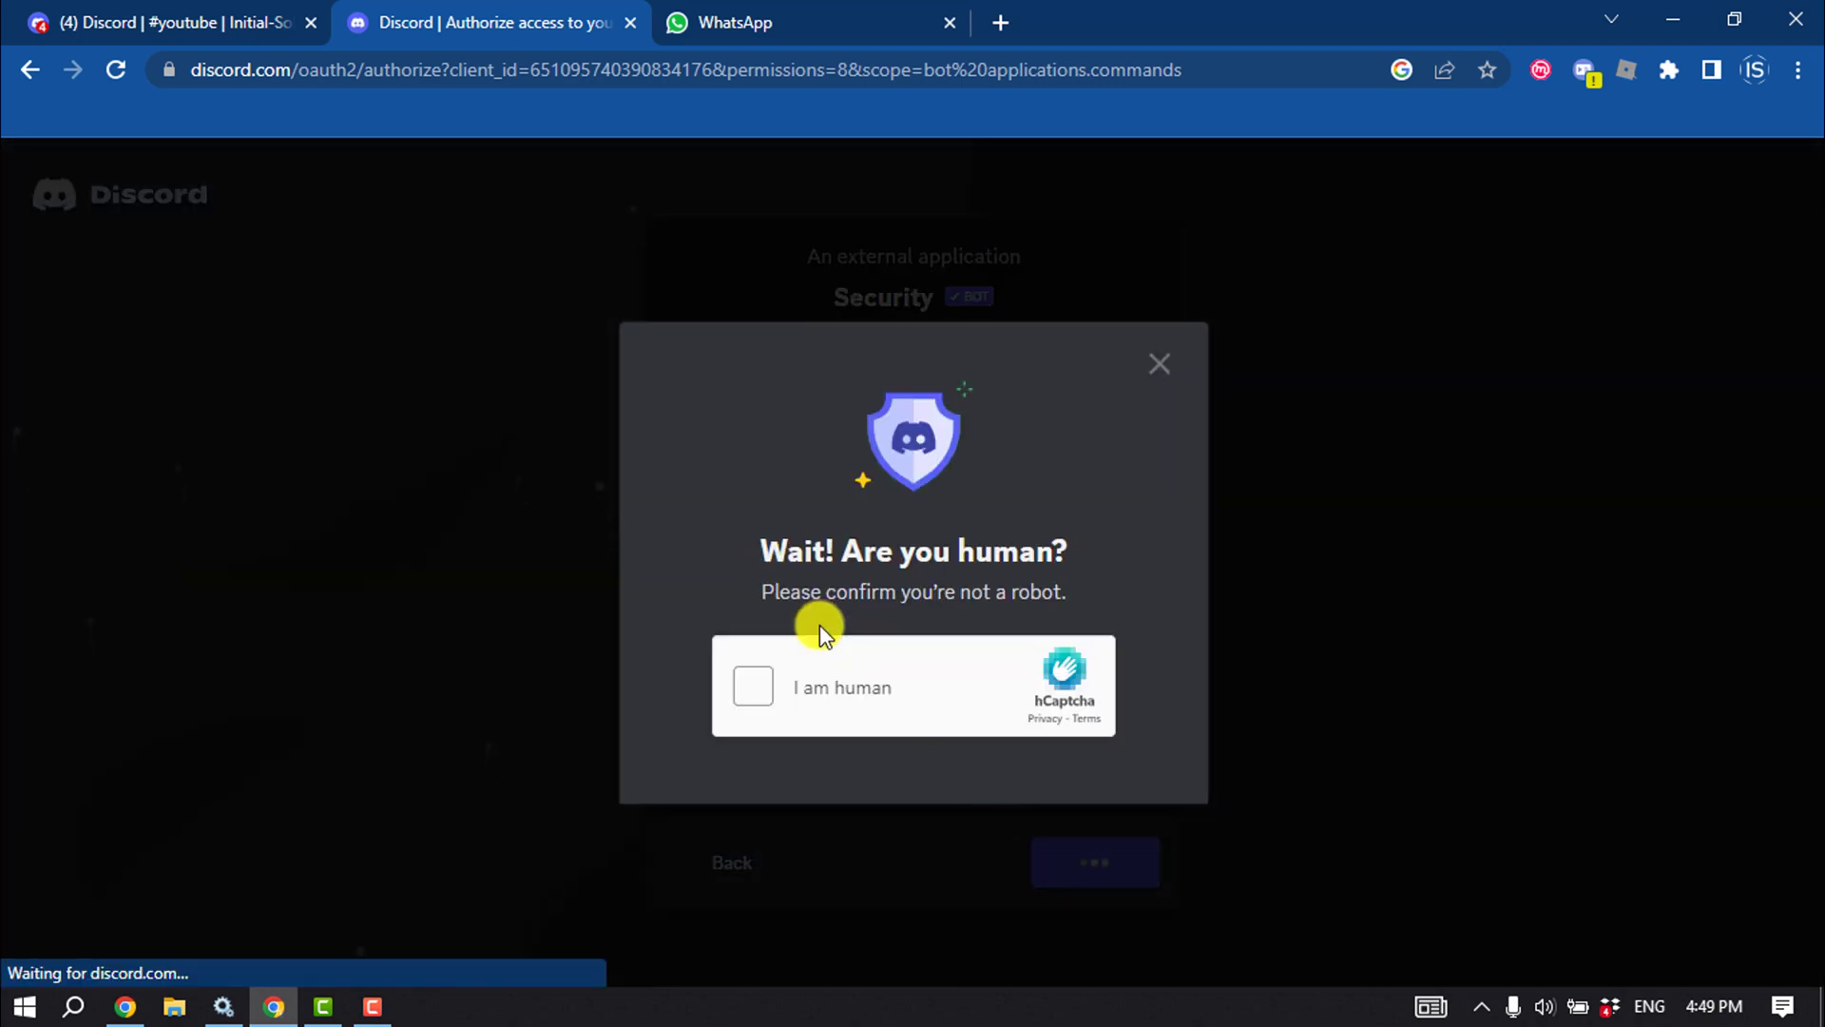
pyautogui.click(758, 686)
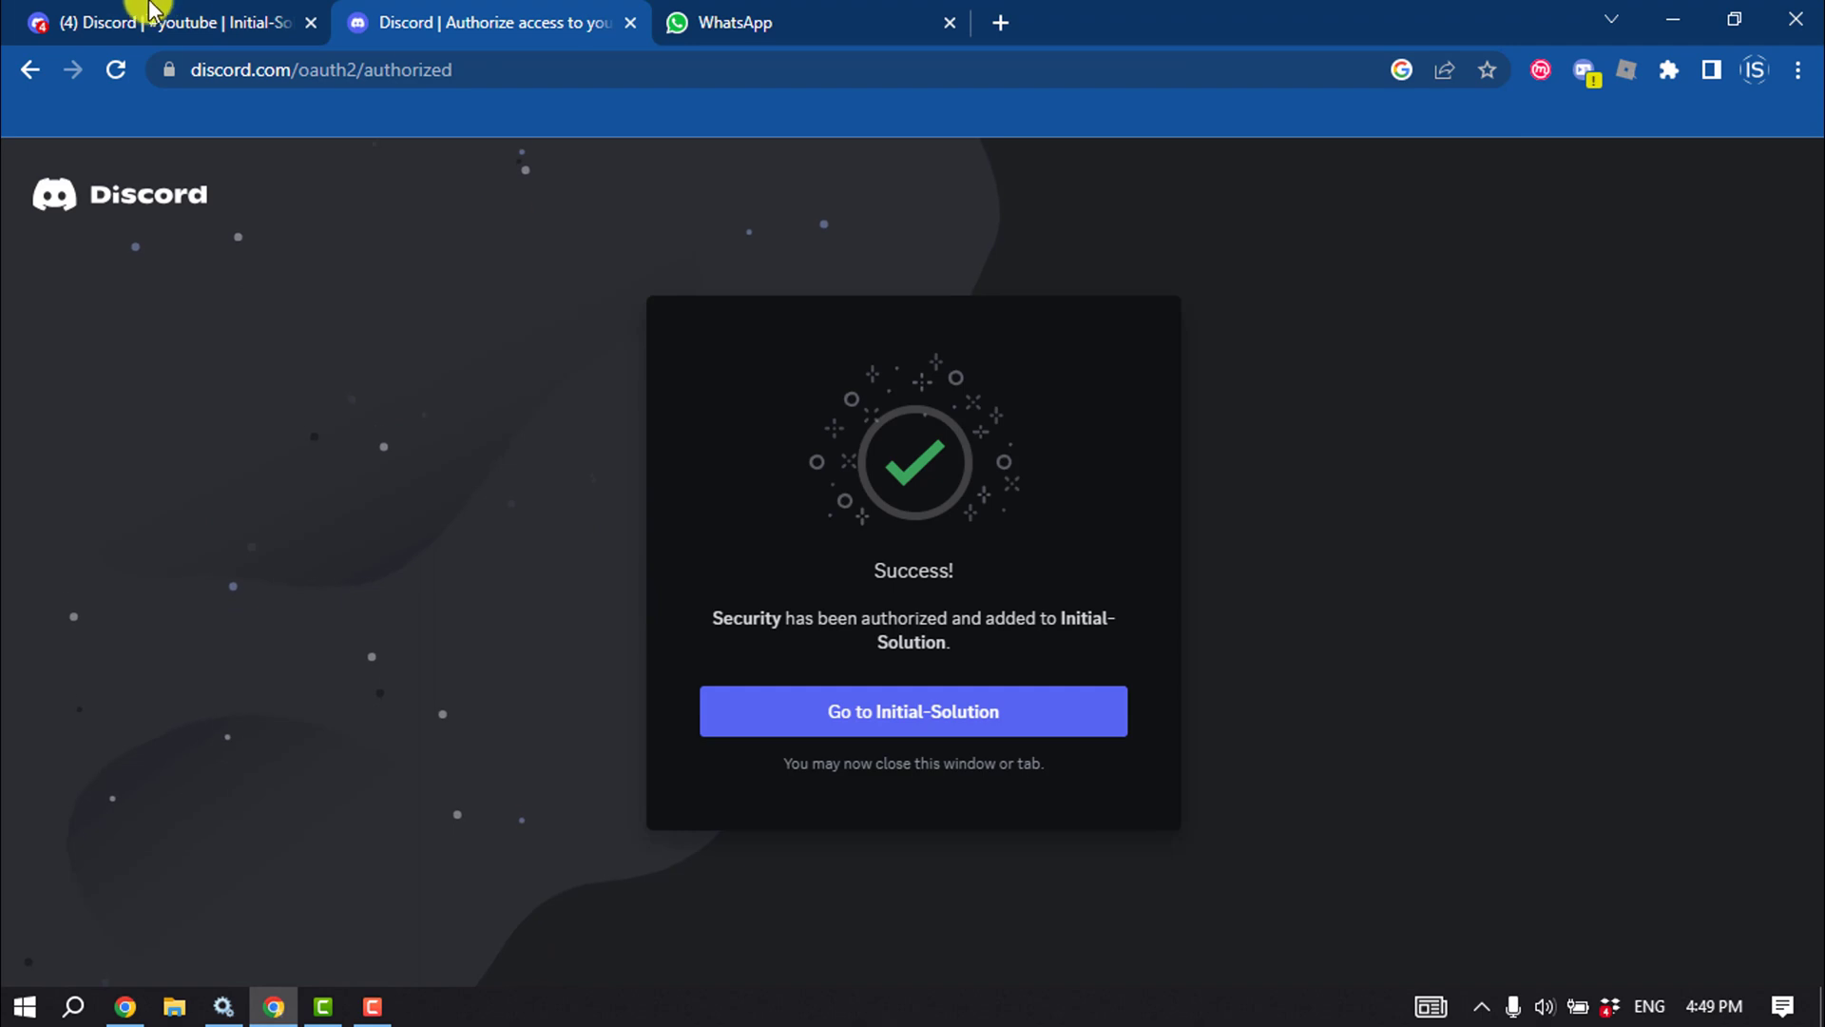
# Return to the Initial-Solution server on Discord and run /verification enable in the general channel.
pyautogui.click(148, 13)
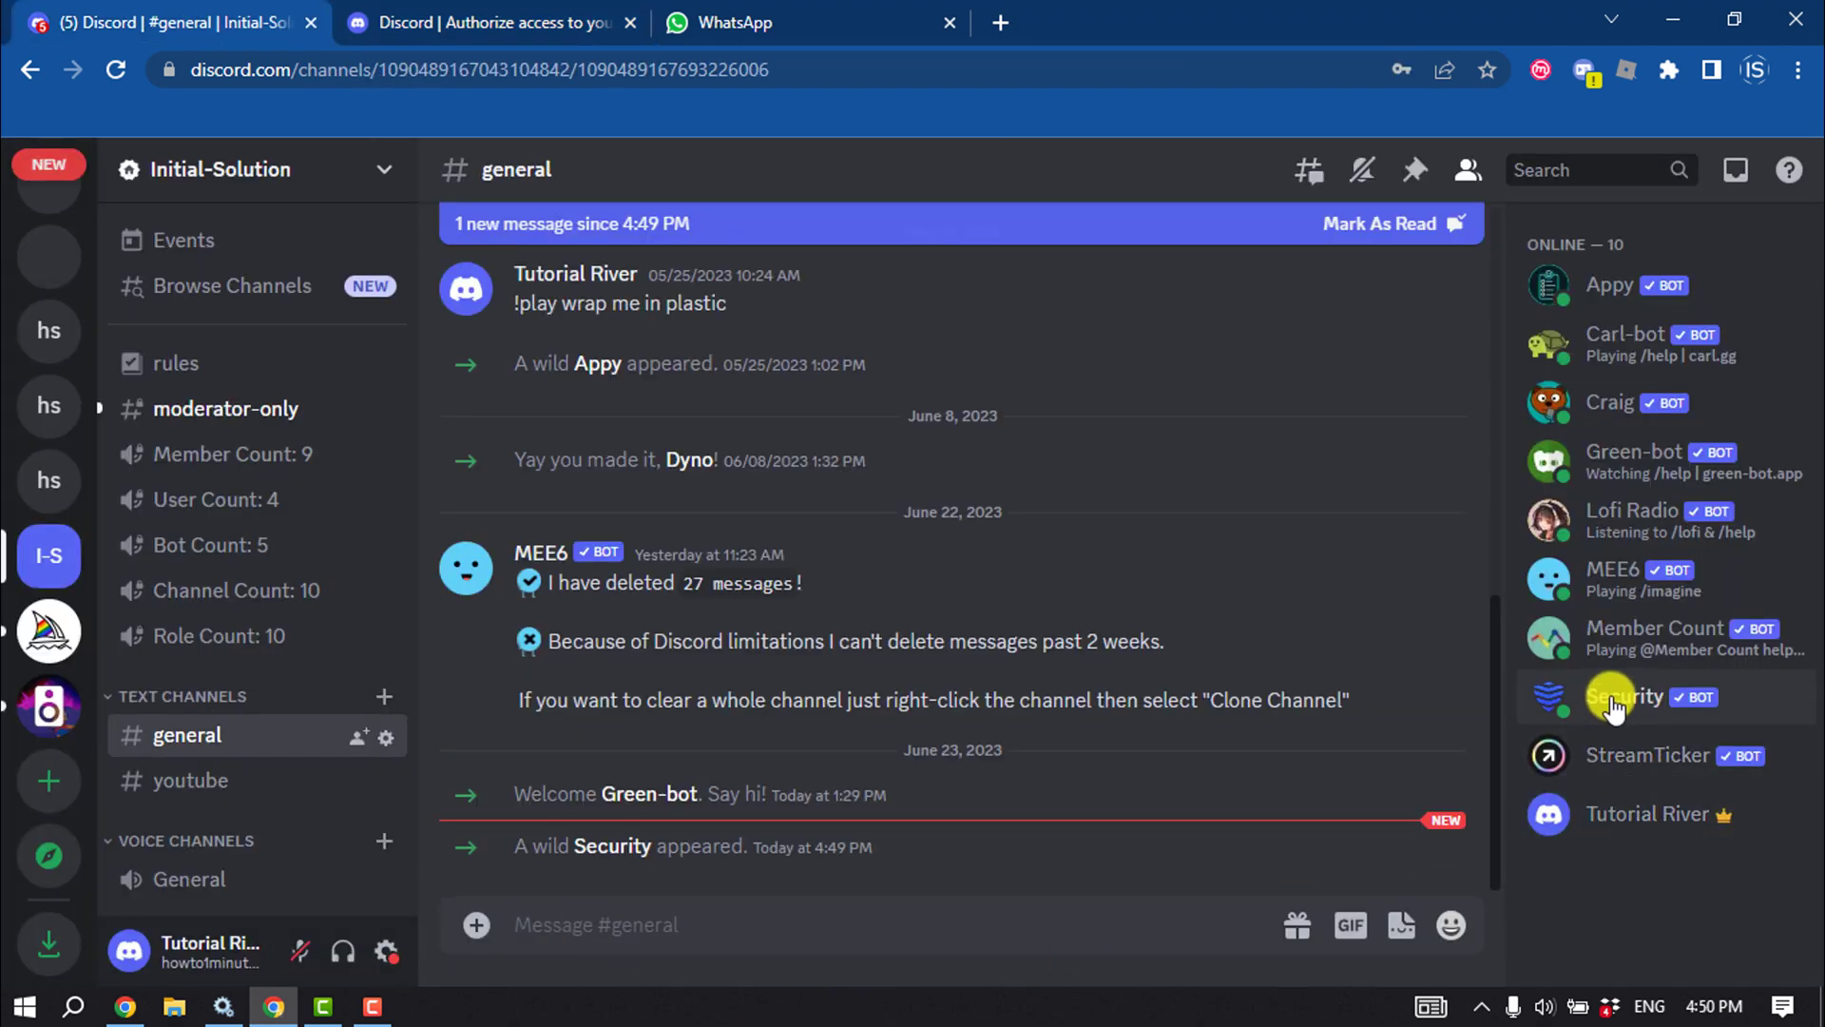
pyautogui.click(756, 933)
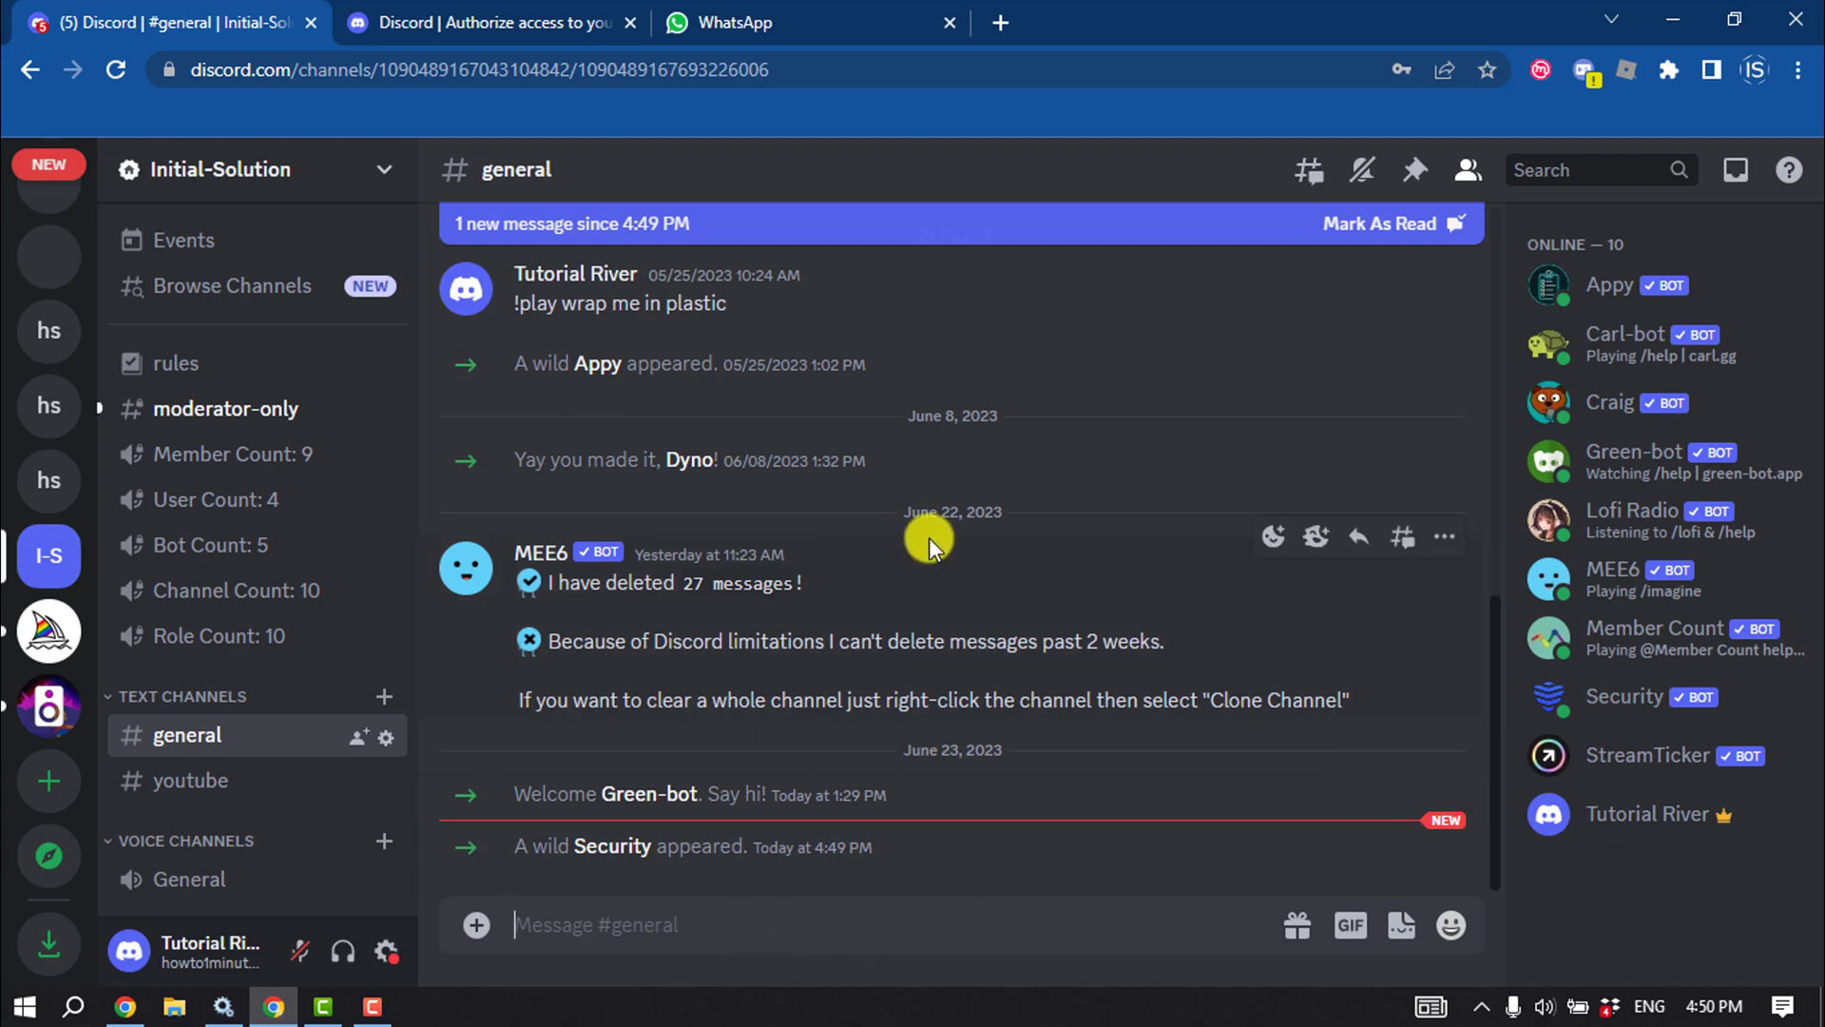
pyautogui.write('/veri')
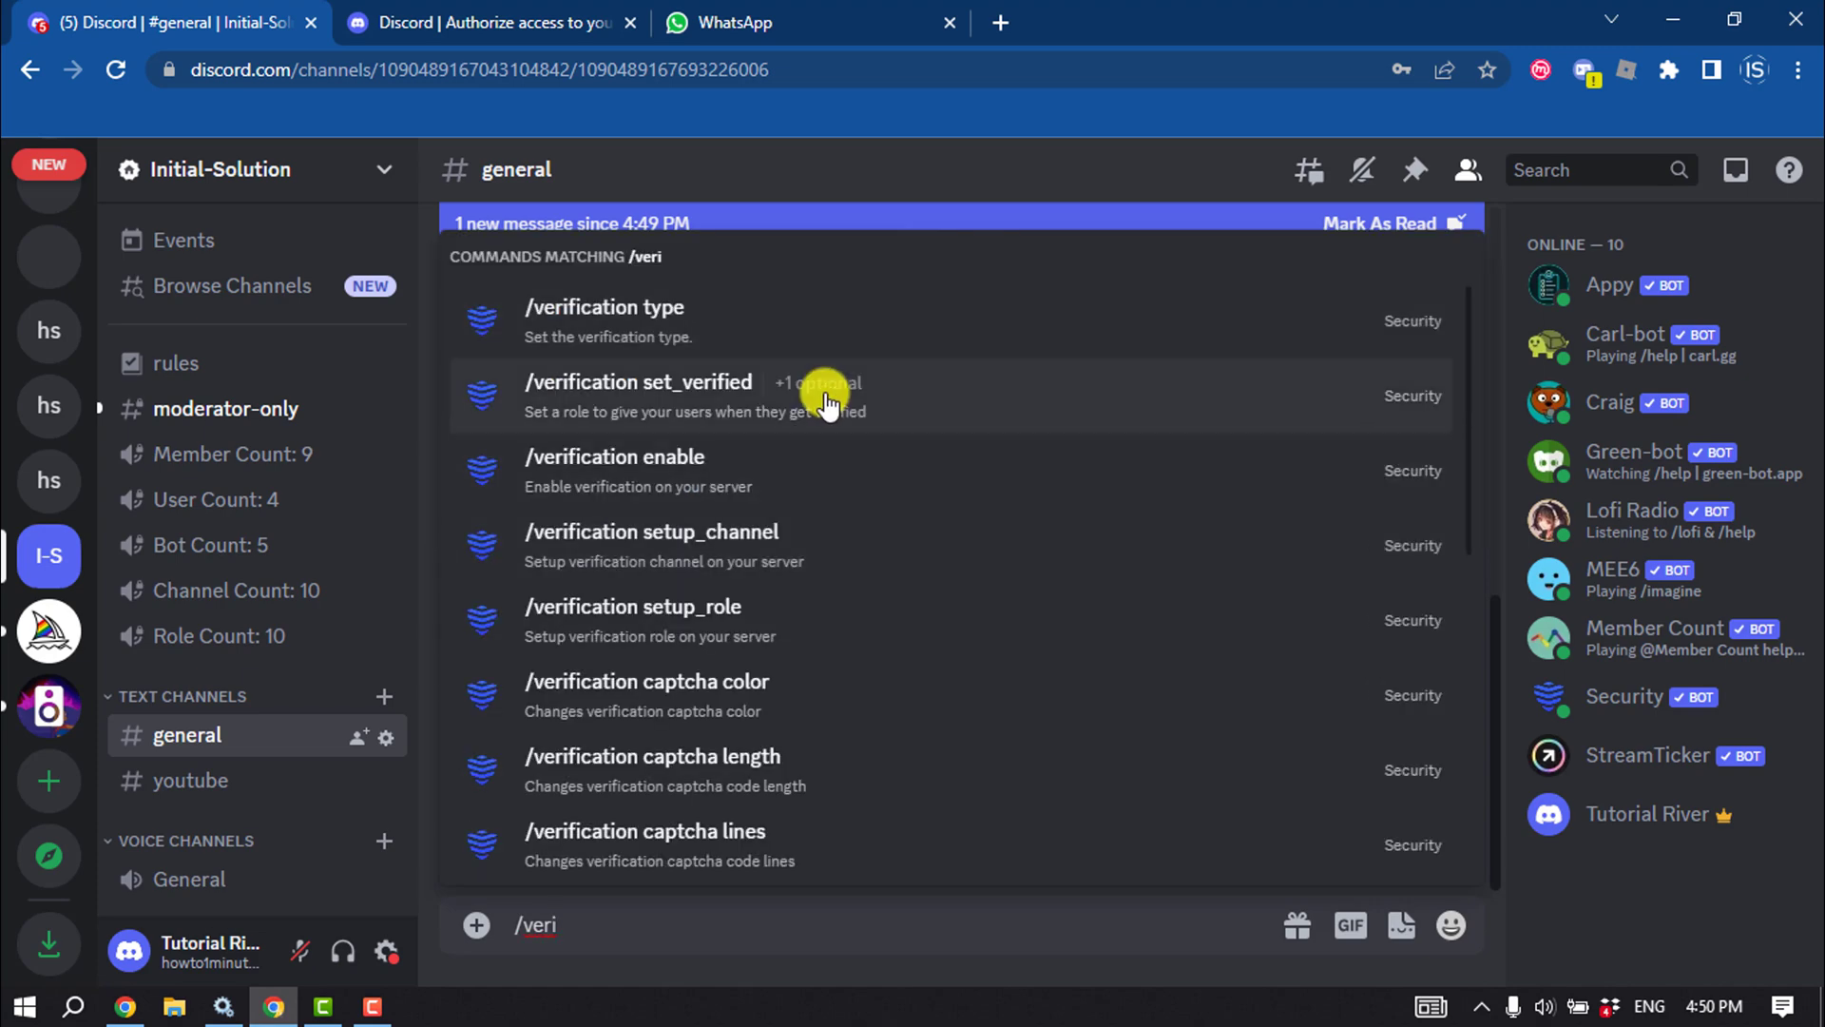
pyautogui.click(643, 466)
pyautogui.press('Return')
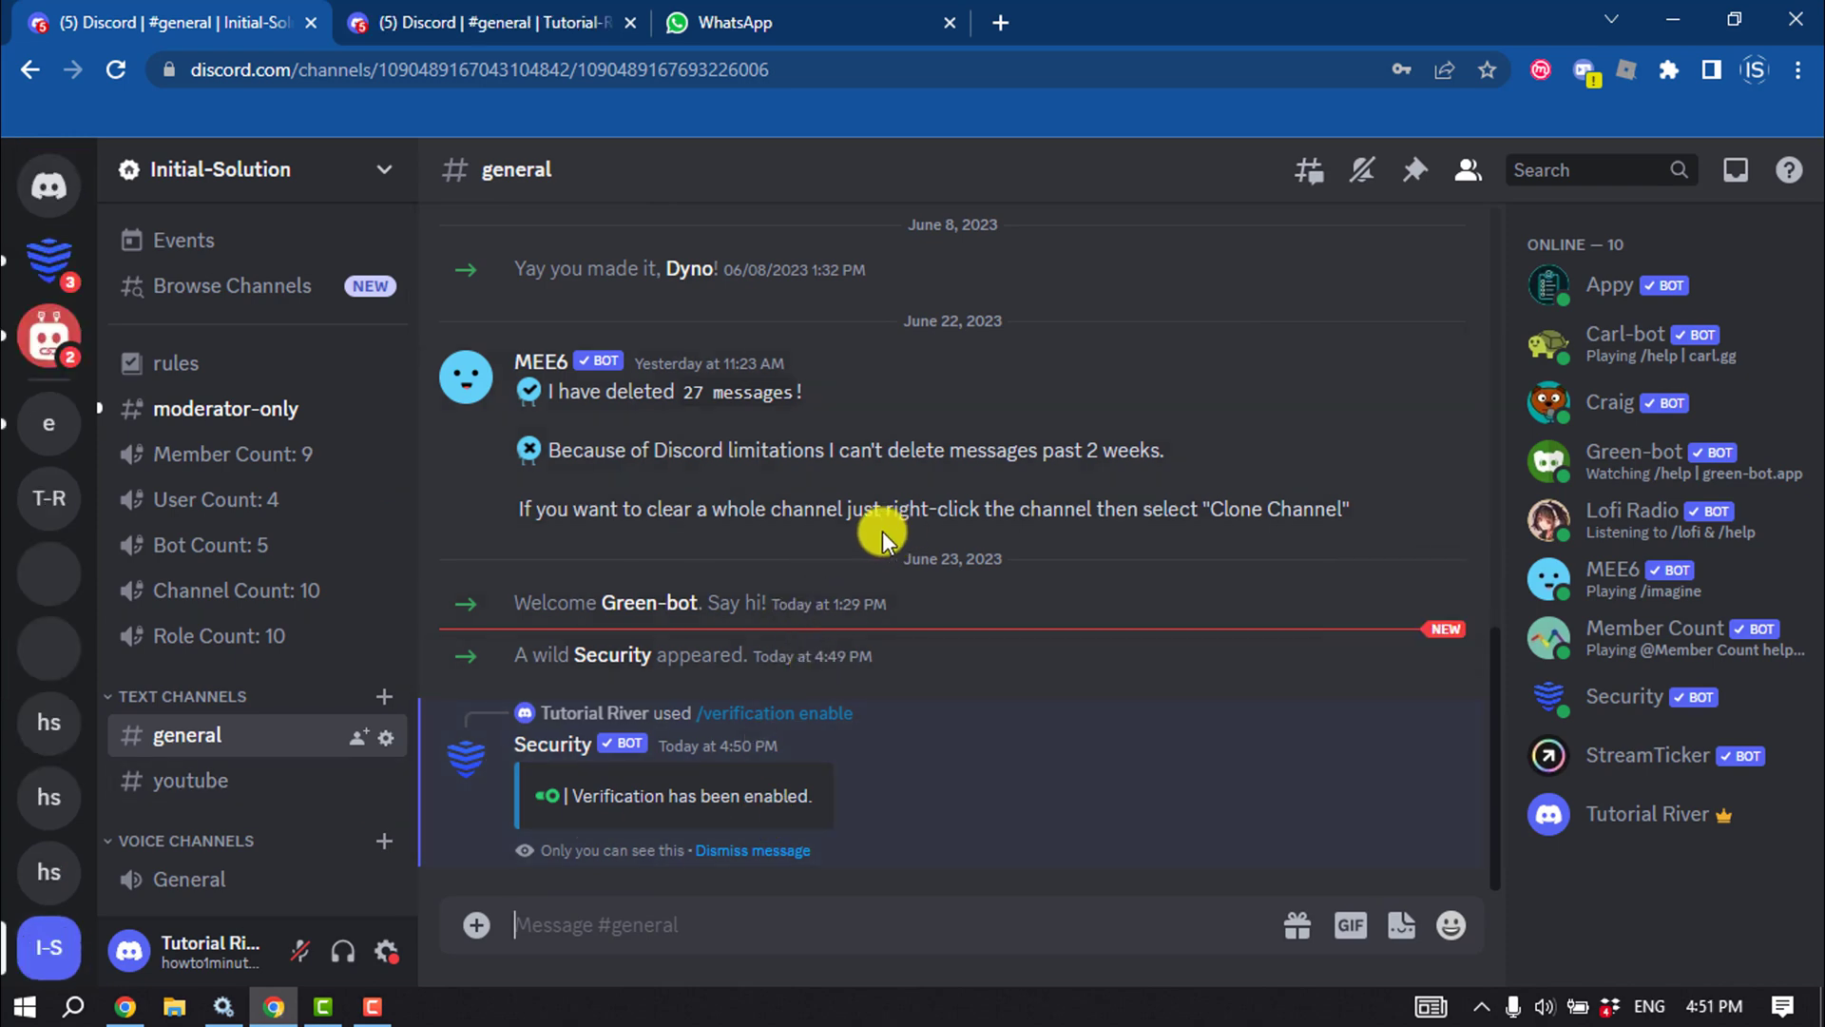
# Run /verification setup_channel in the general channel and open the new verification channel.
pyautogui.write('/verifi')
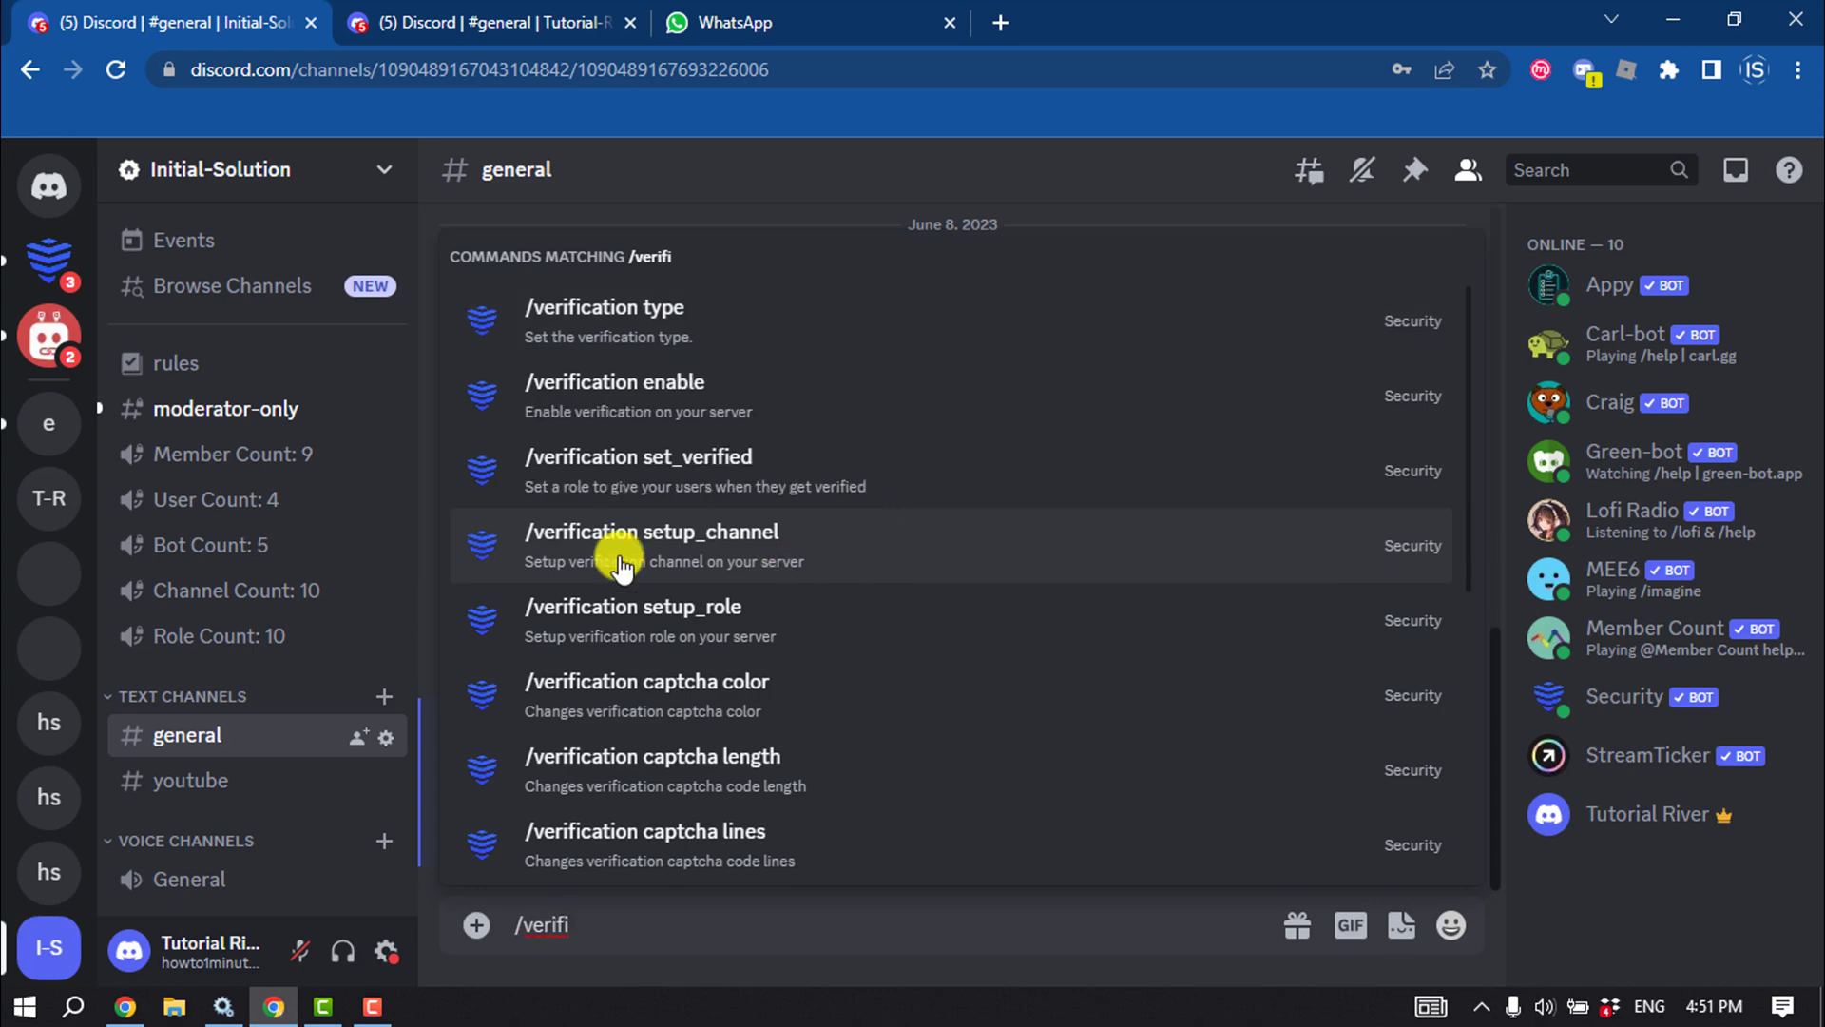
pyautogui.click(671, 547)
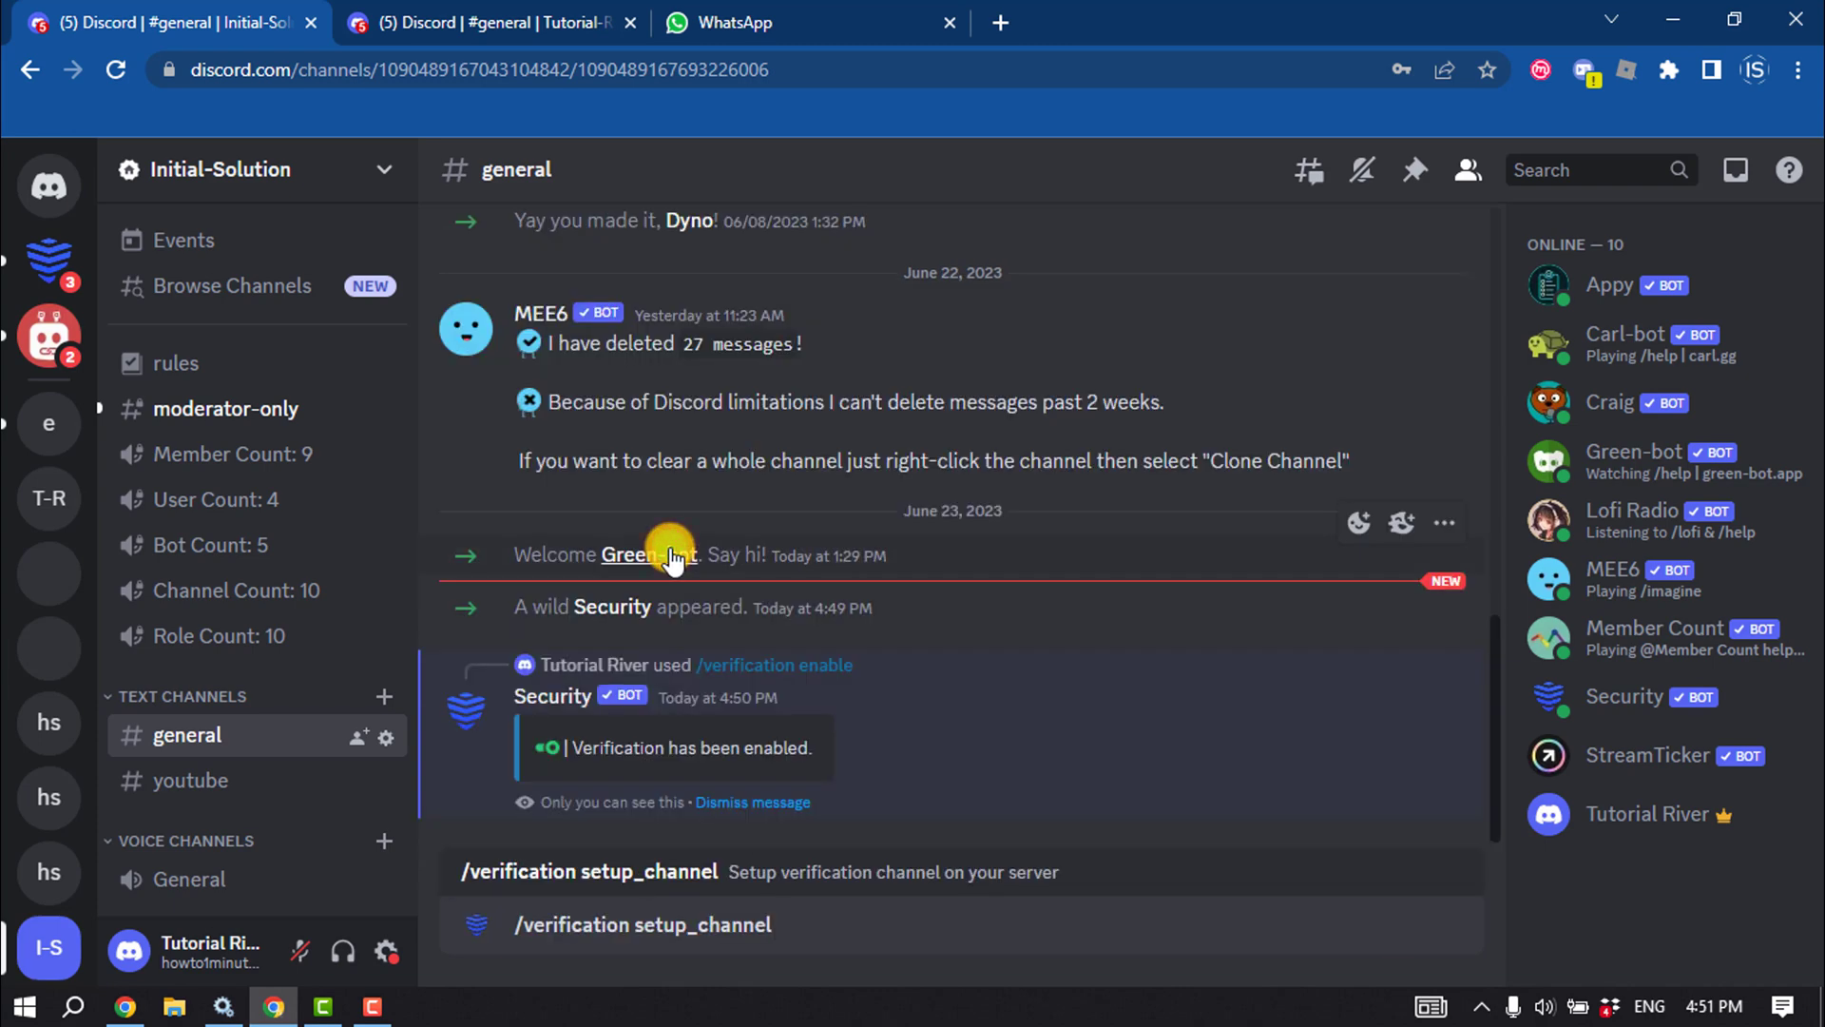
pyautogui.press('Return')
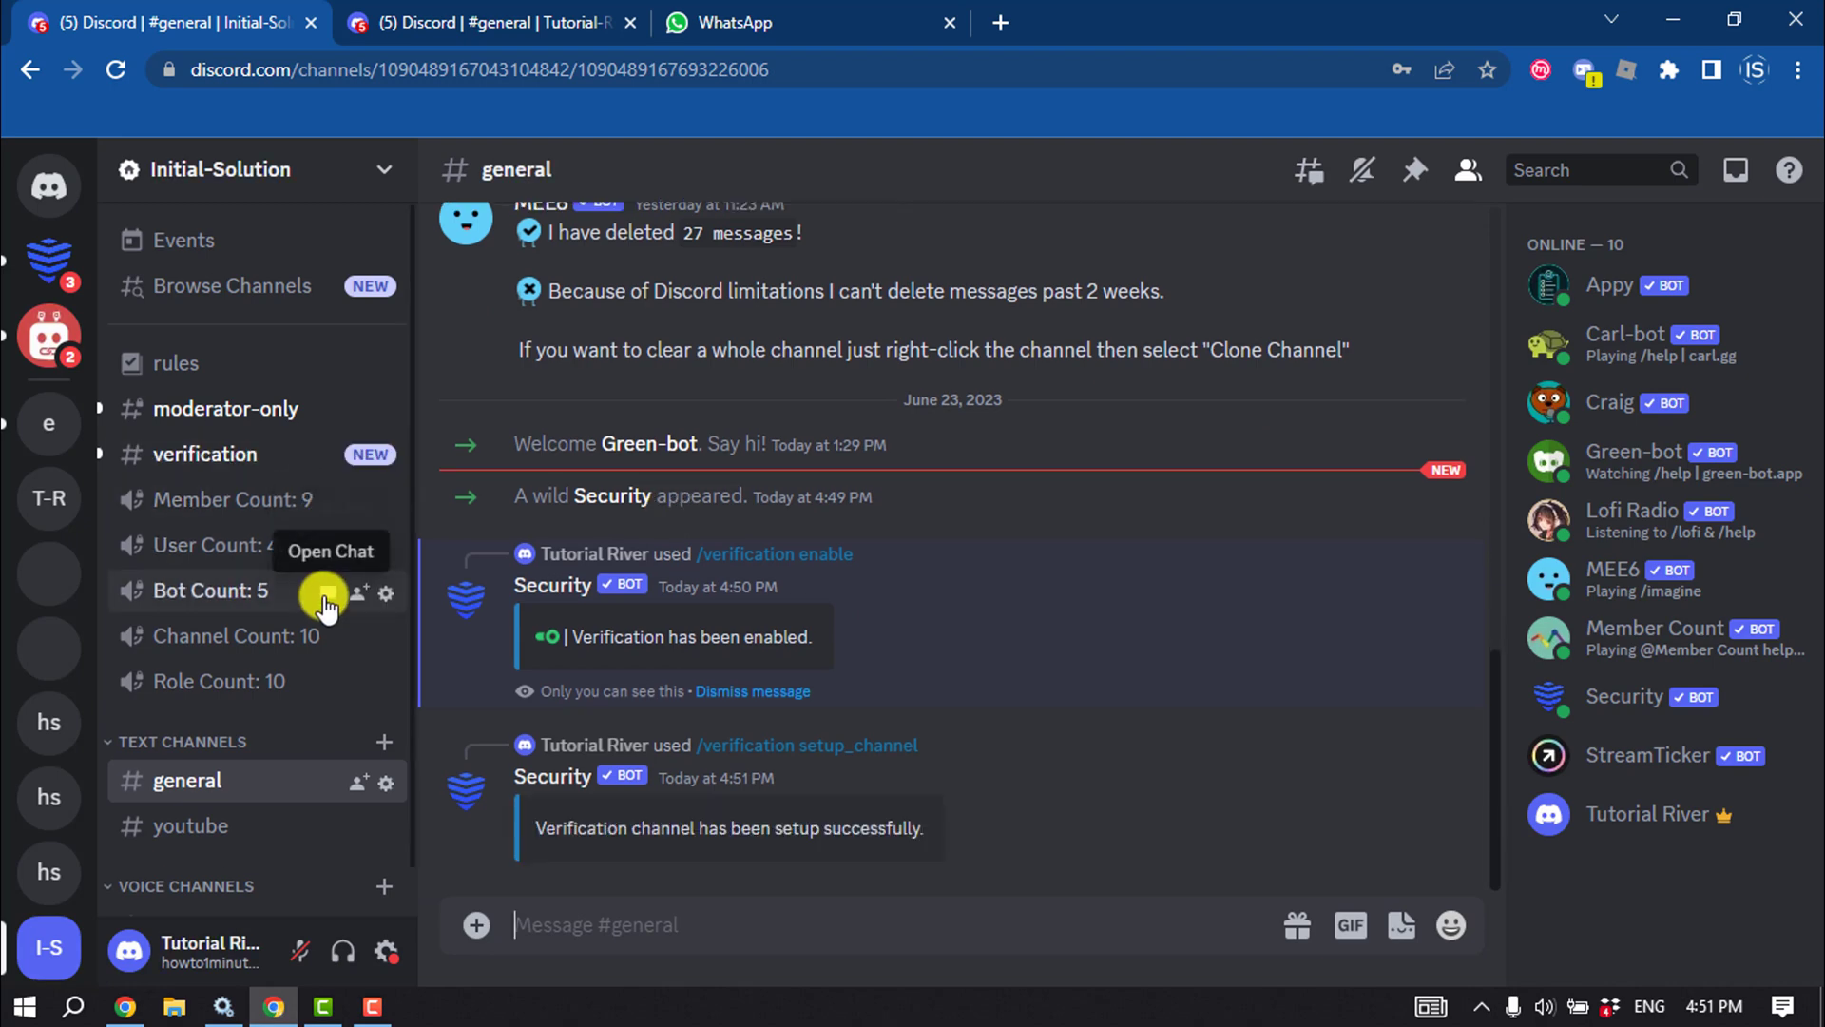
pyautogui.click(234, 460)
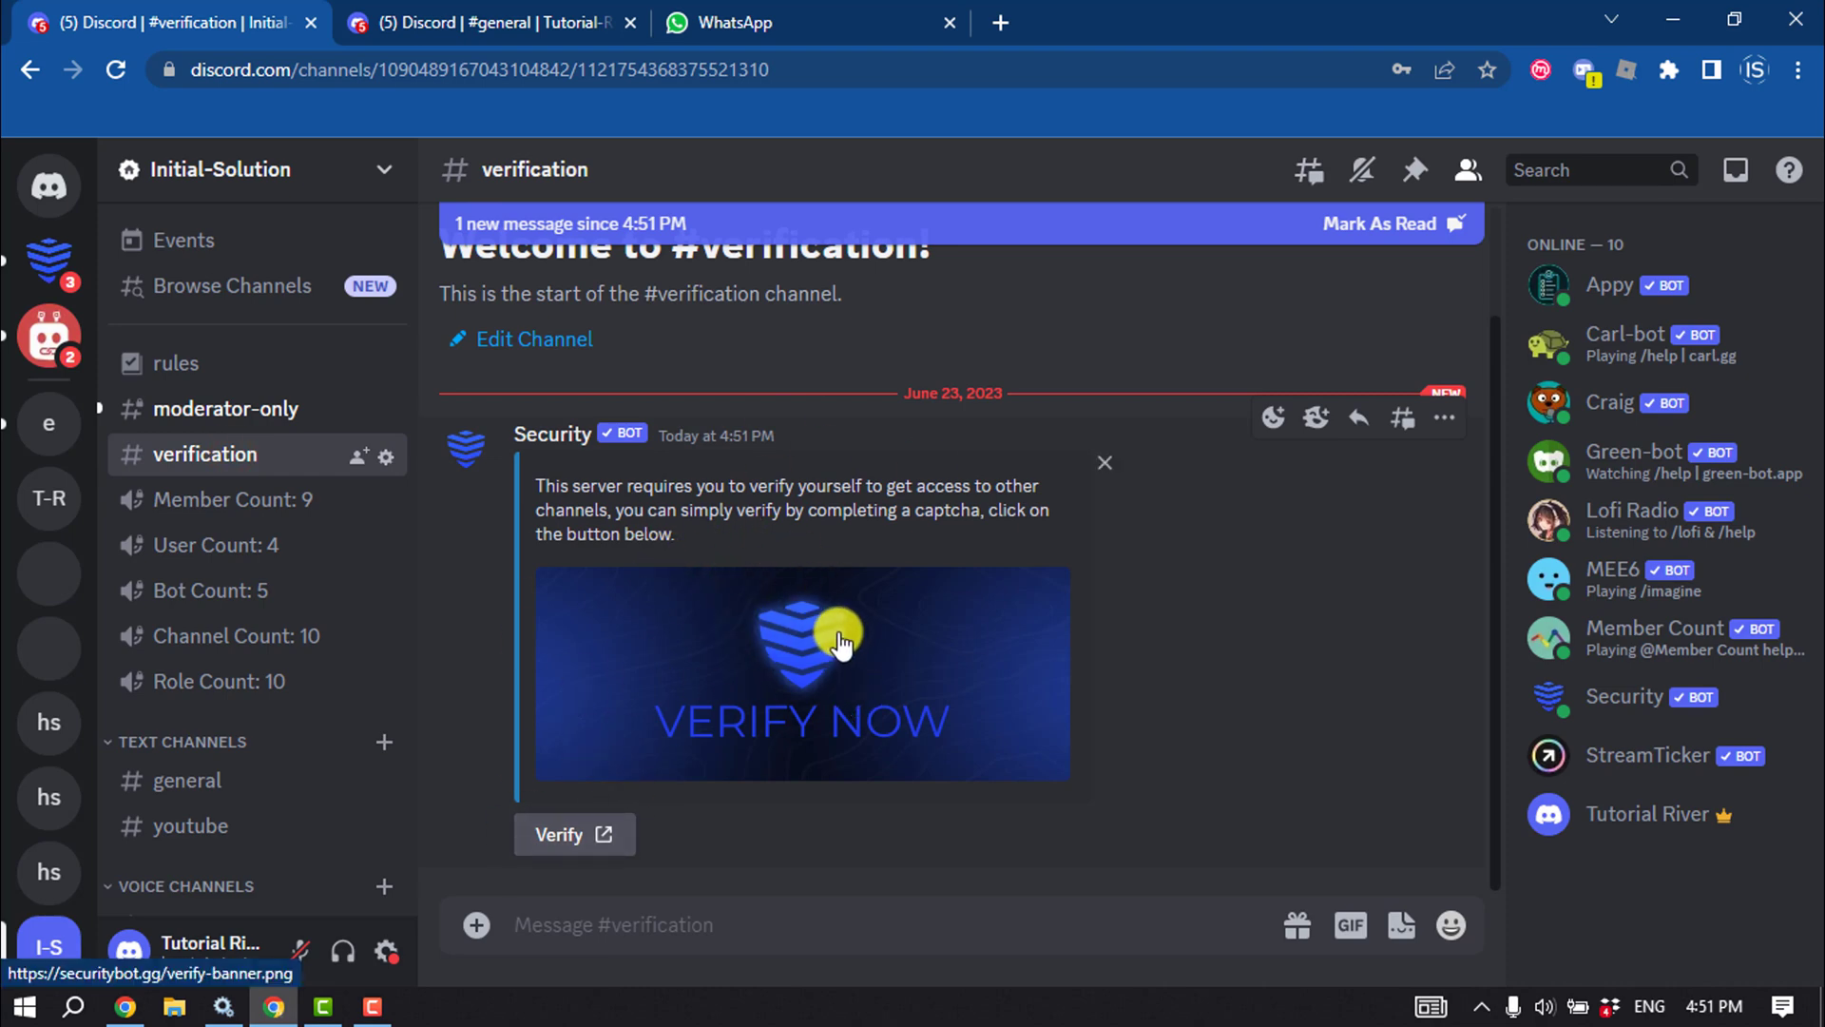
# Go back to the general channel and run /verification setup_role.
pyautogui.click(211, 787)
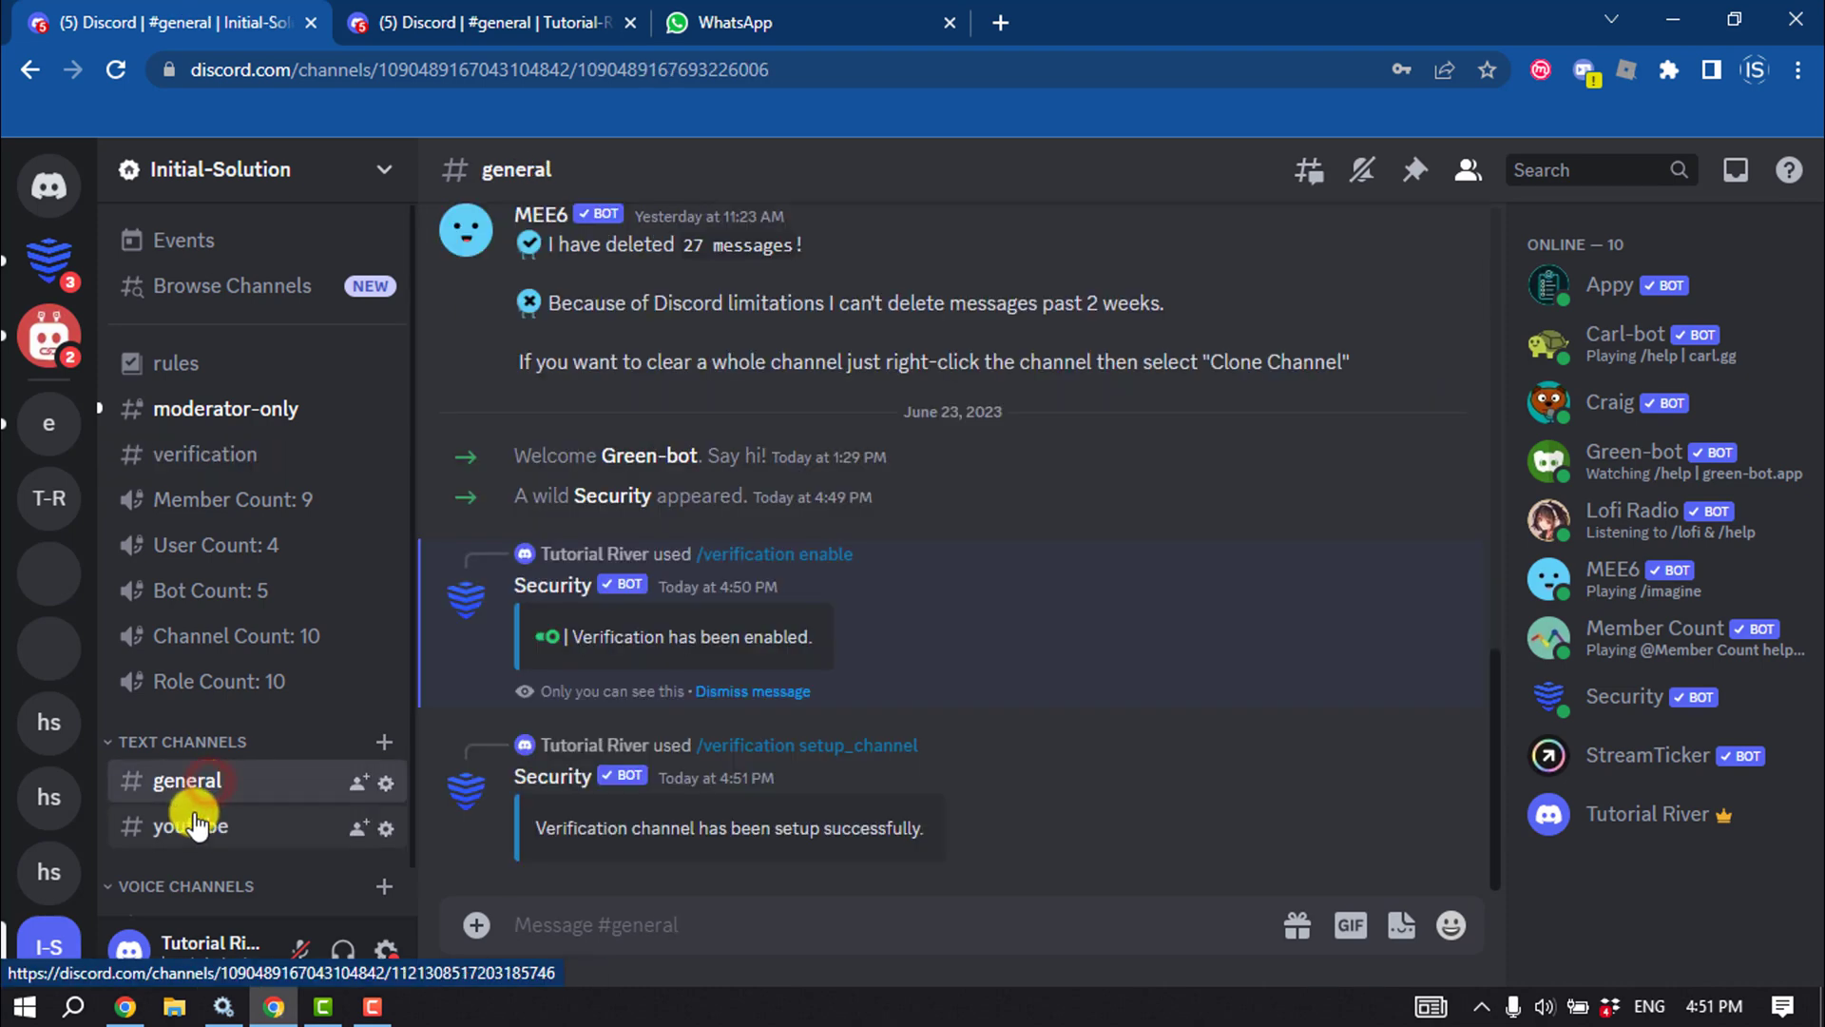
pyautogui.click(672, 936)
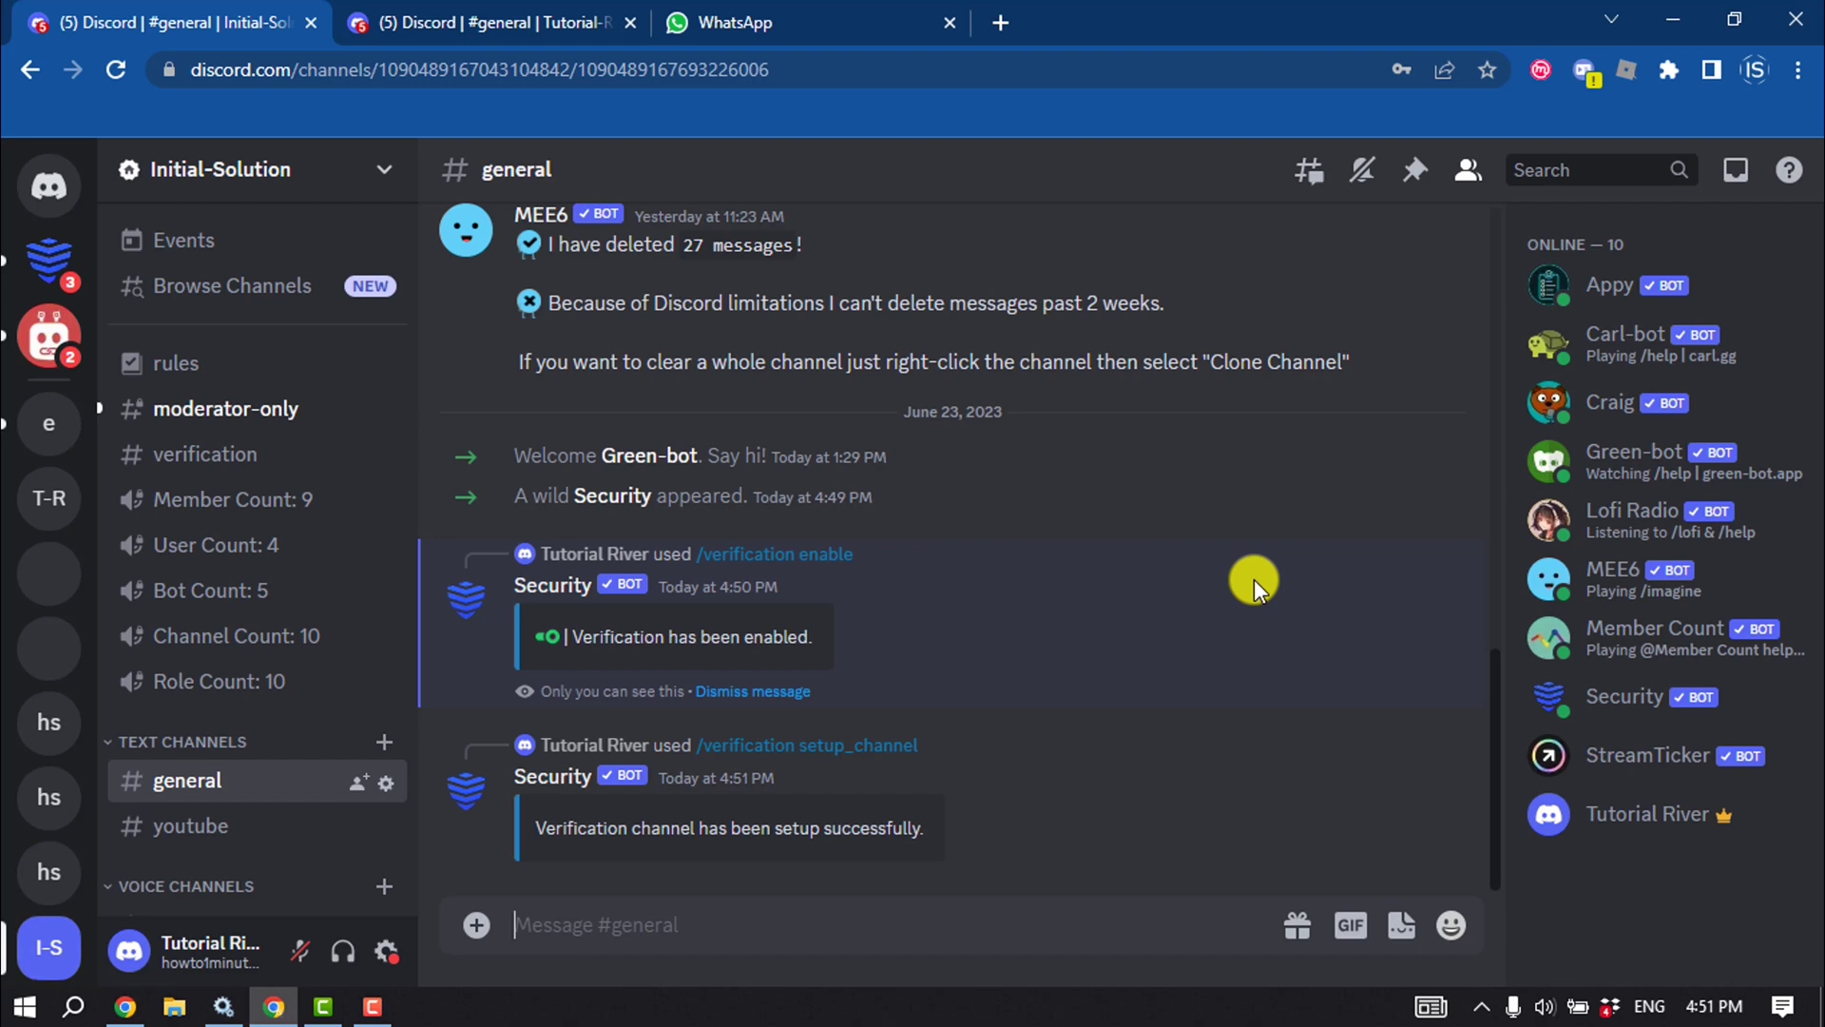
pyautogui.write('/verifi')
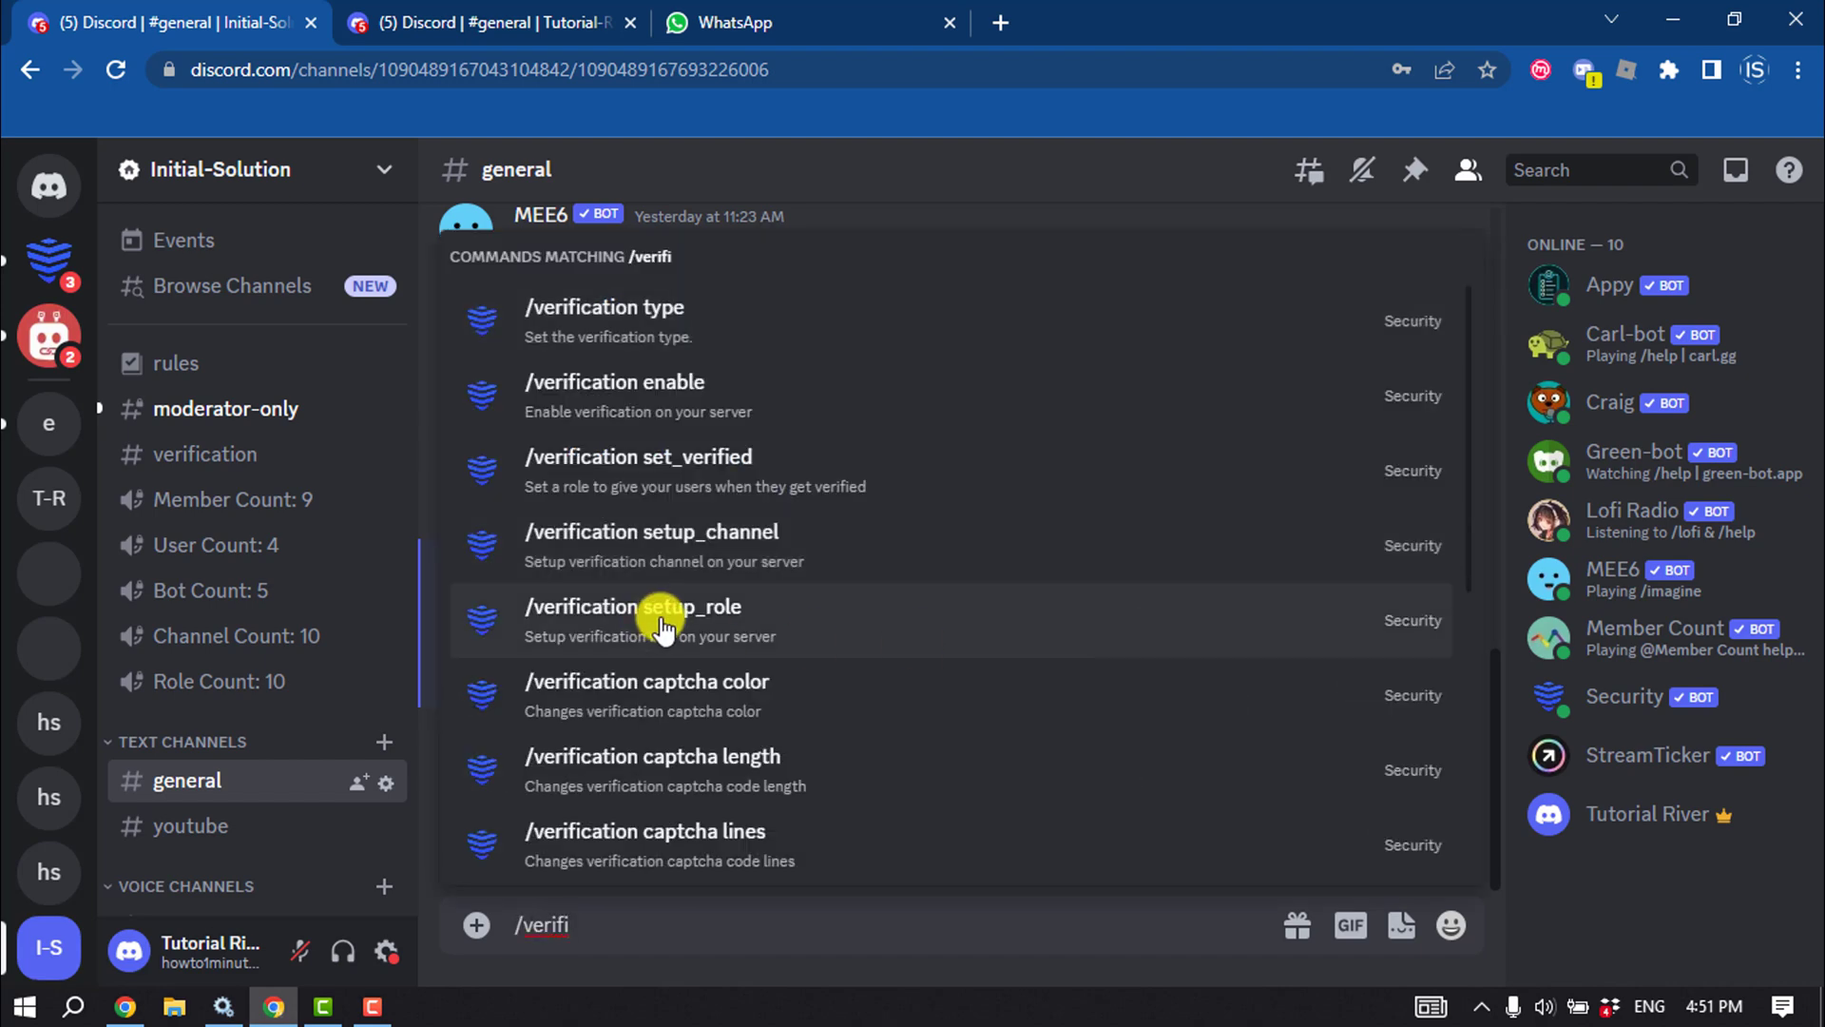
pyautogui.click(661, 622)
pyautogui.press('Return')
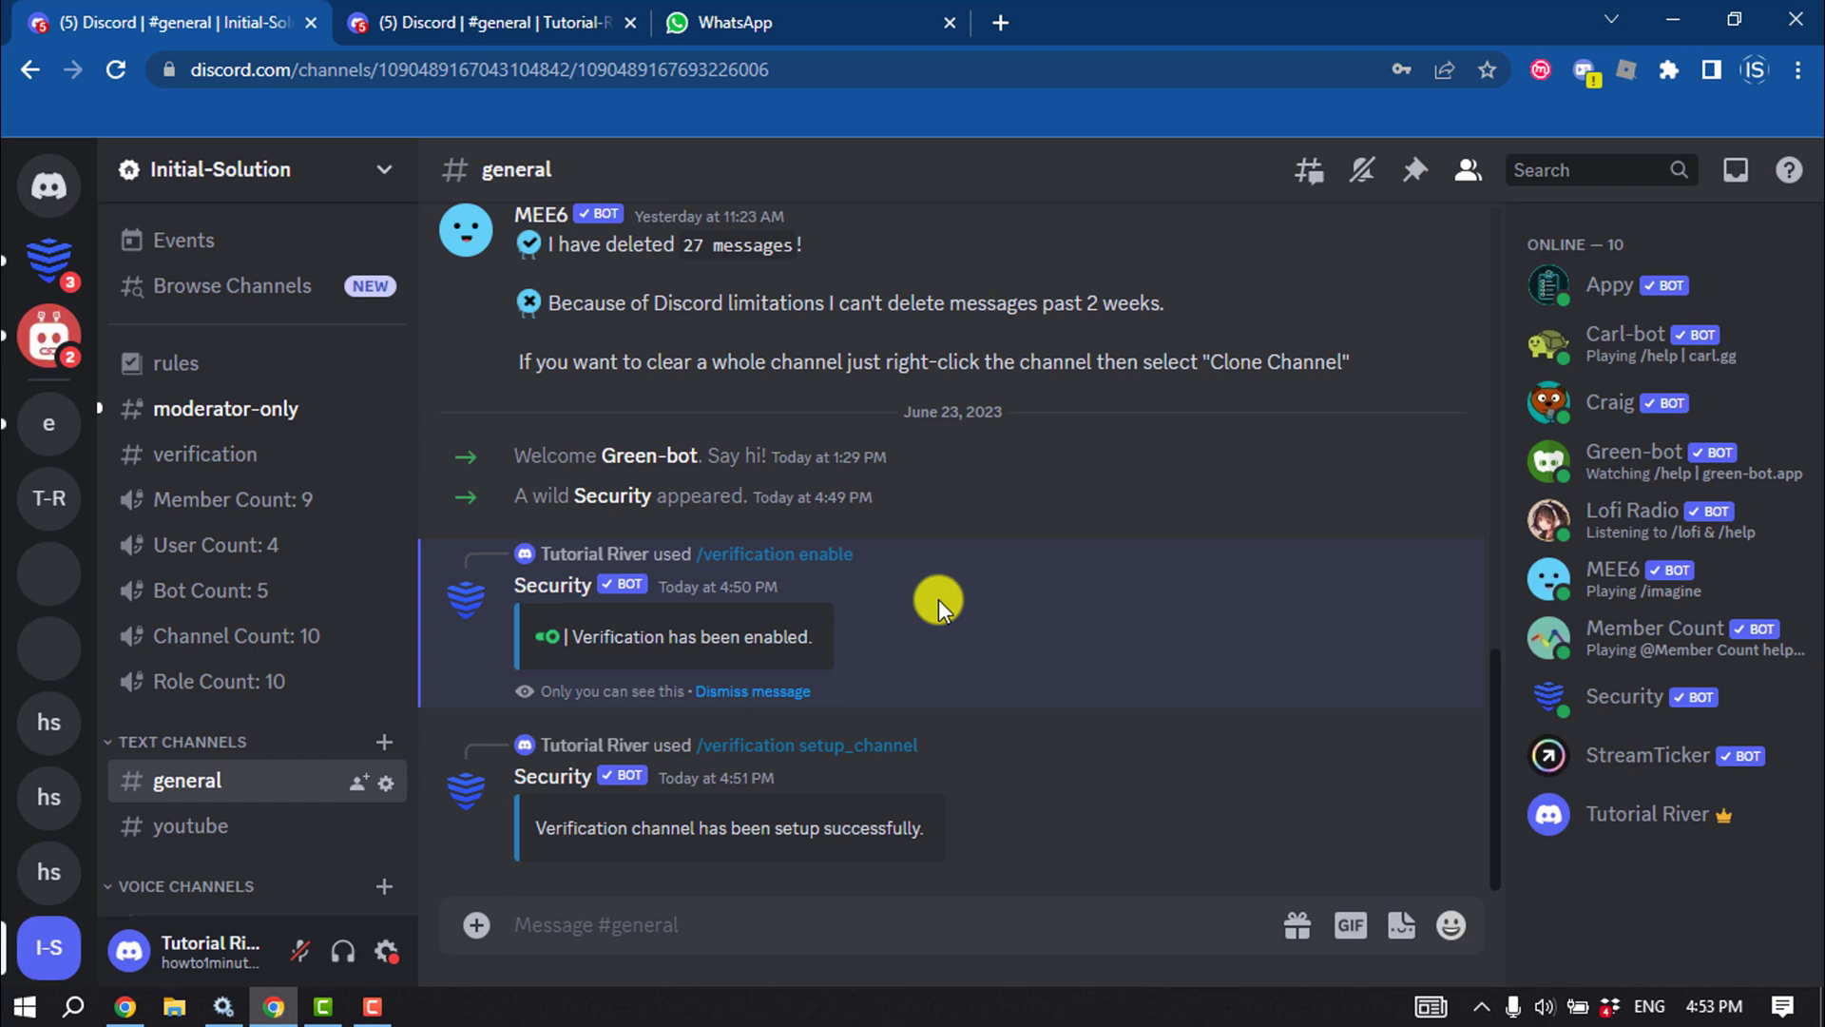
# Run /verification type in the general channel with the type set to Web Captcha.
pyautogui.write('/verifi')
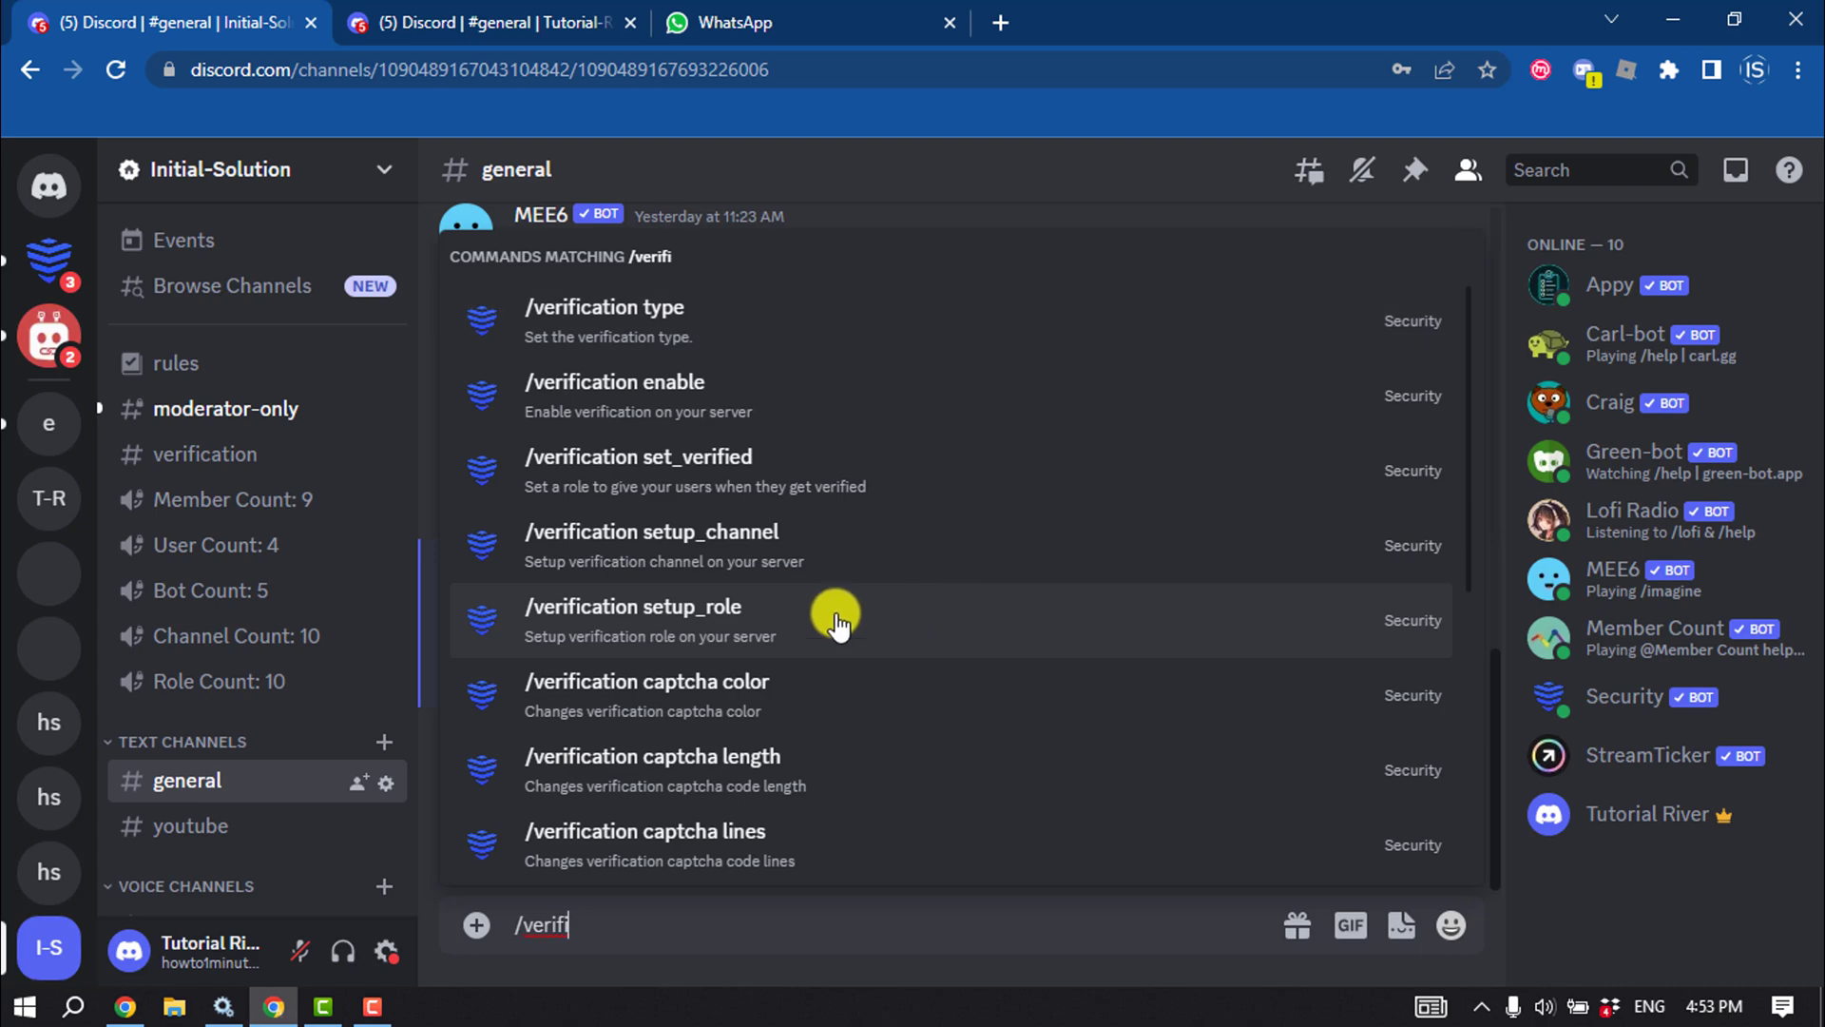
pyautogui.click(602, 328)
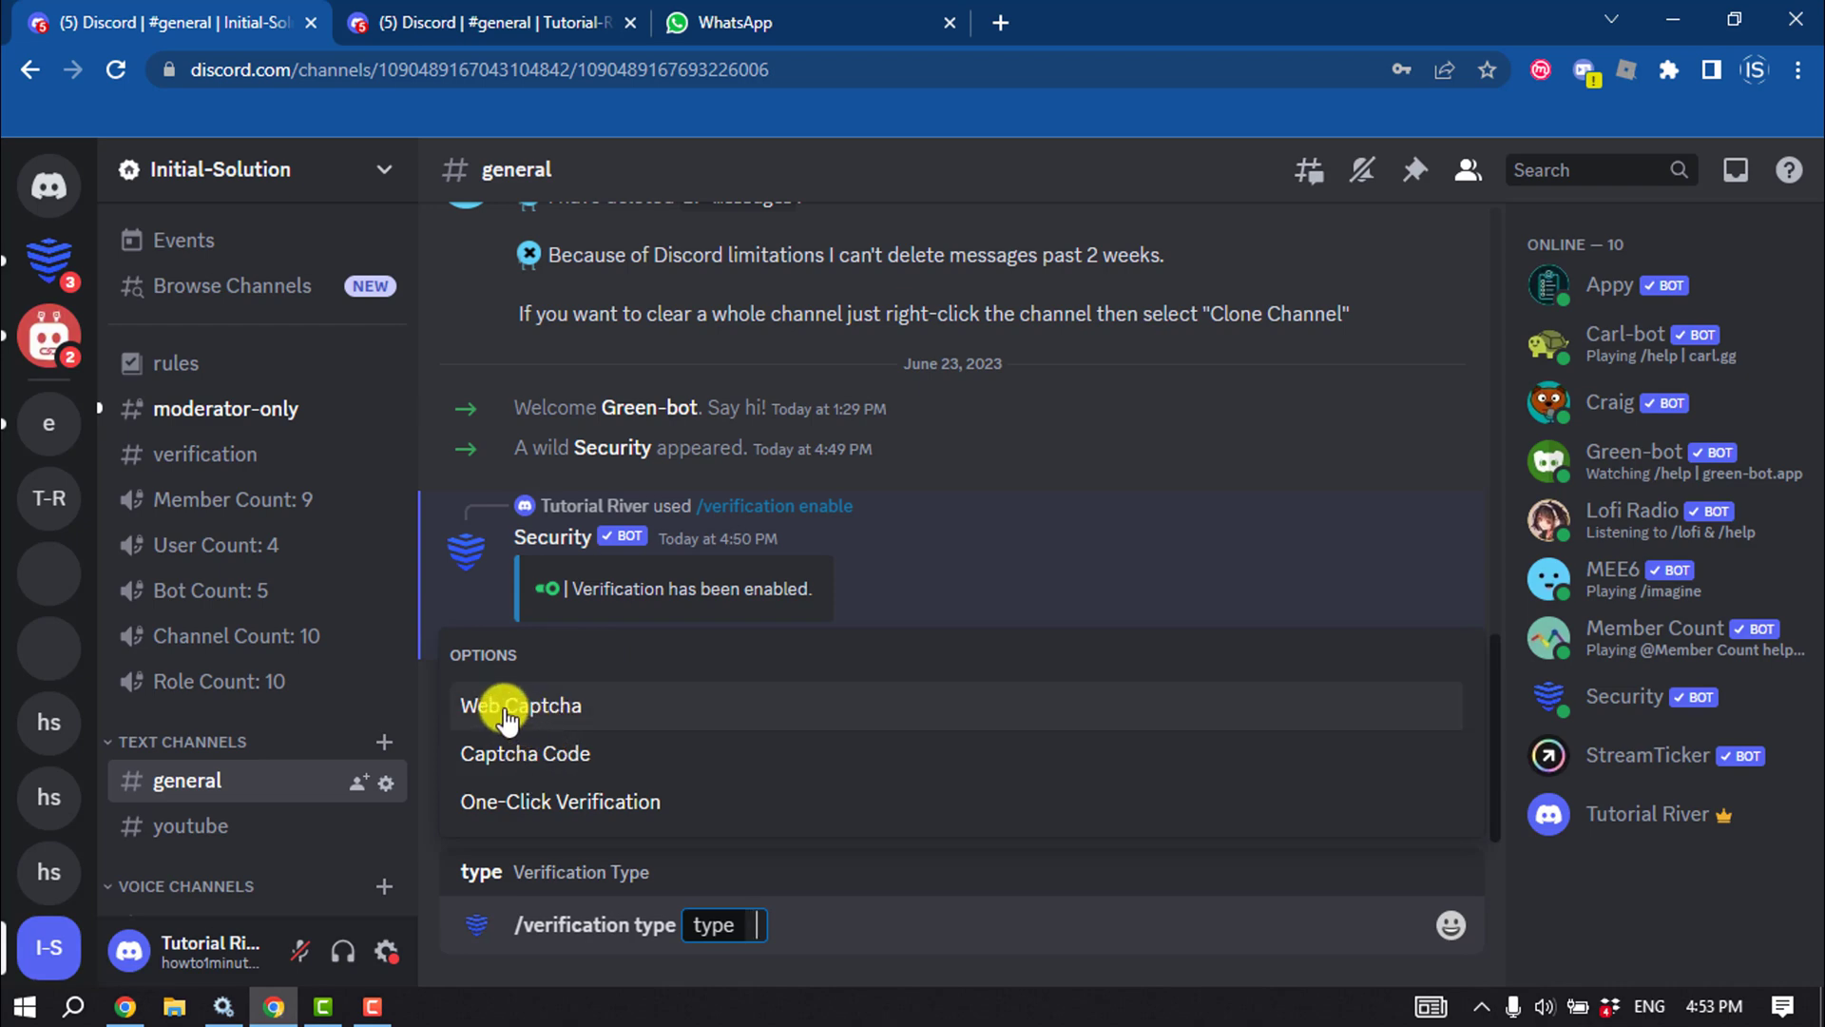
pyautogui.click(566, 703)
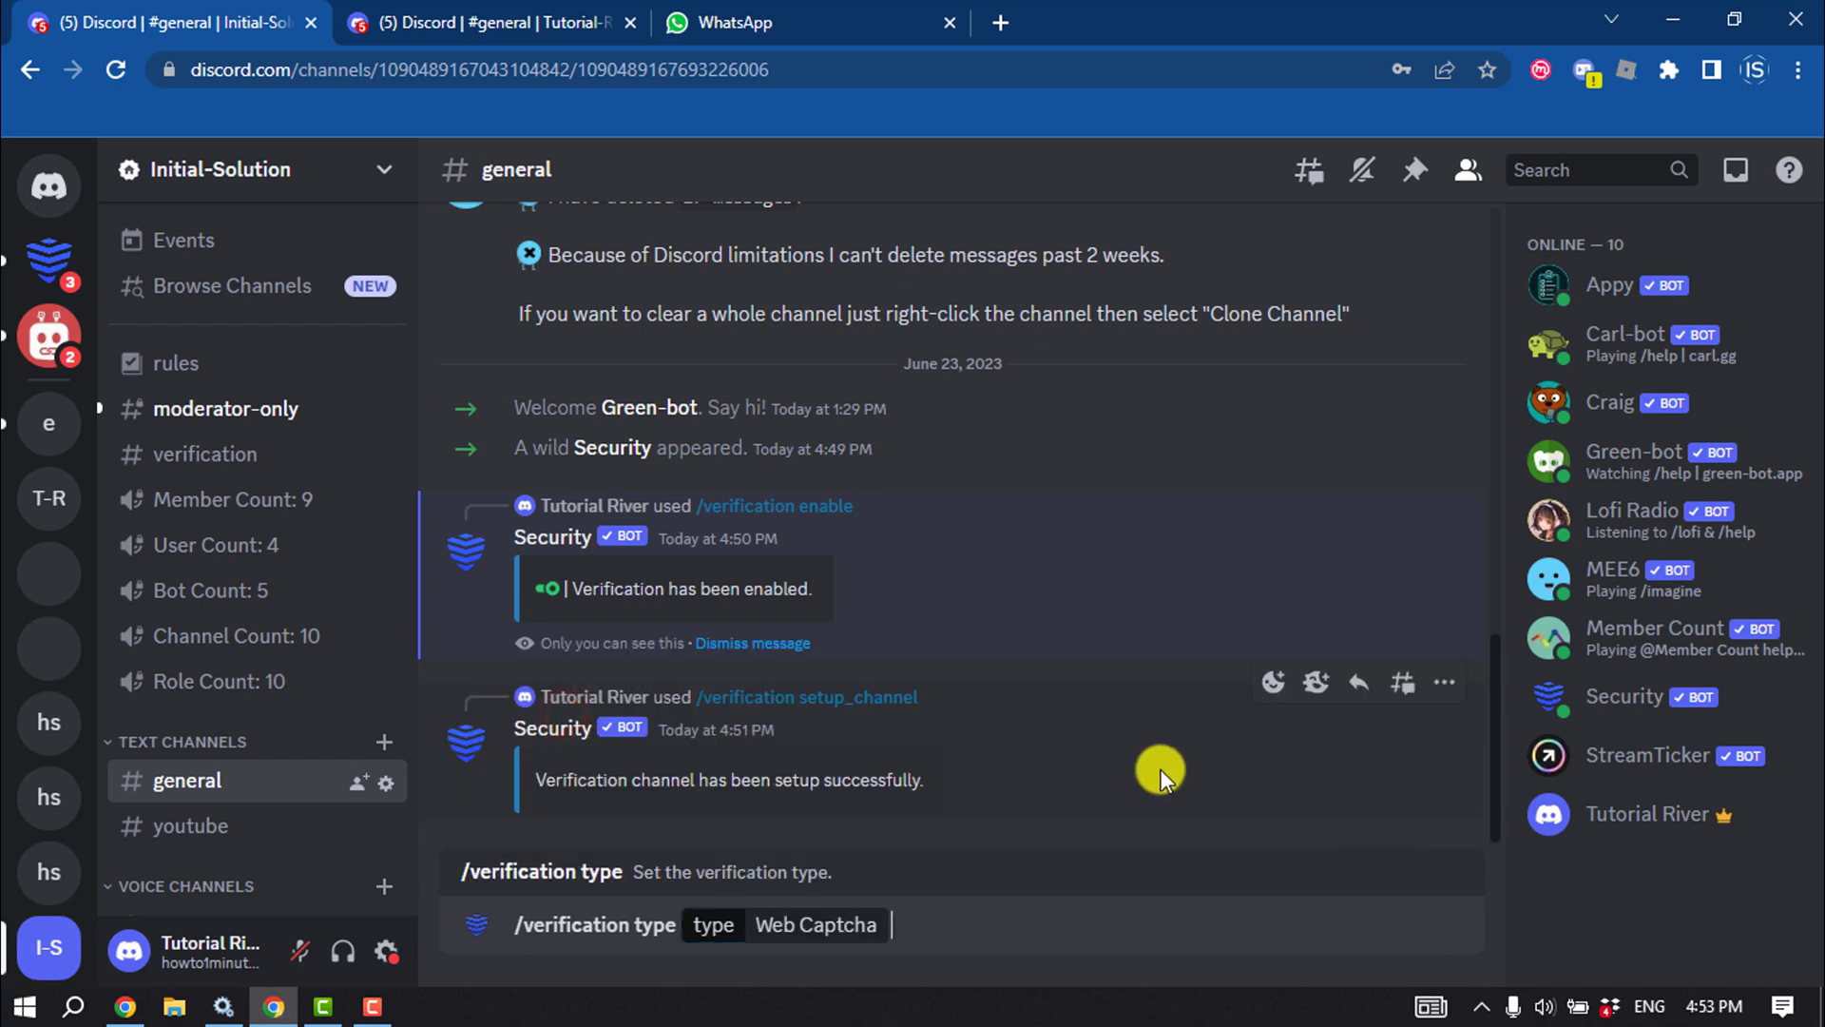
pyautogui.press('Return')
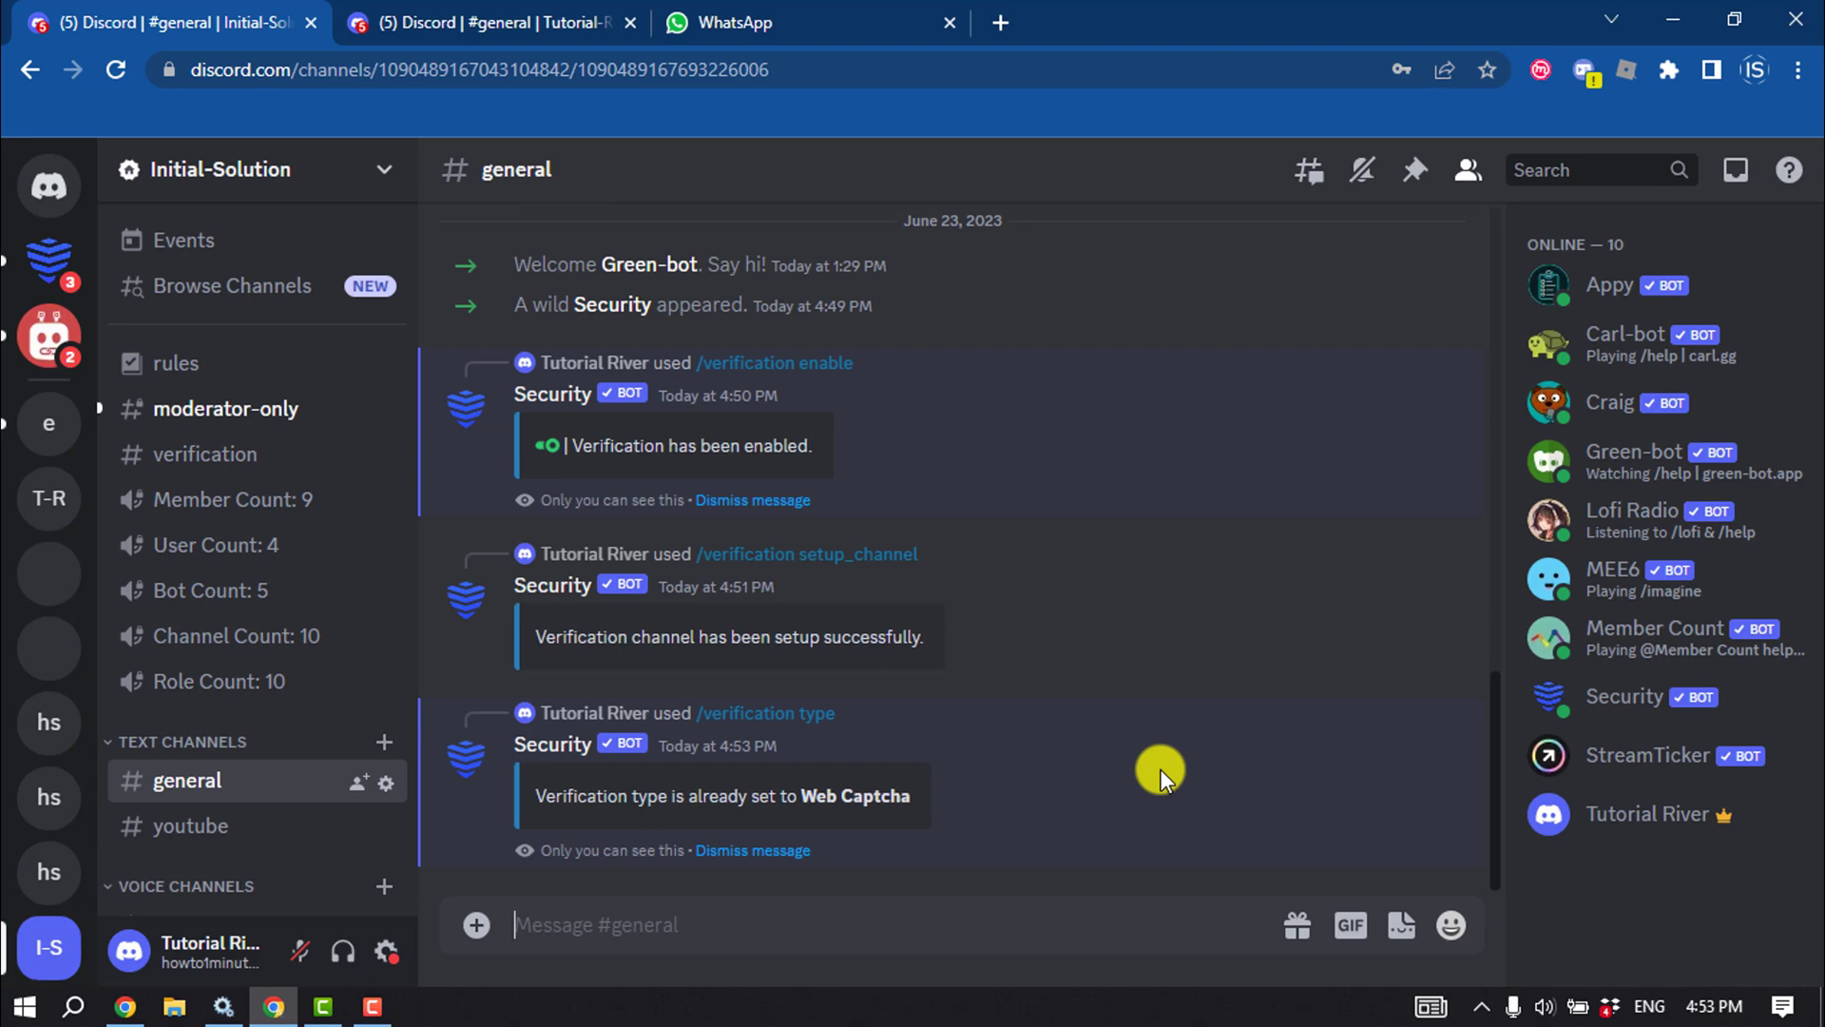
# Run the /verification setup_role command again in the general channel.
pyautogui.write('/ver')
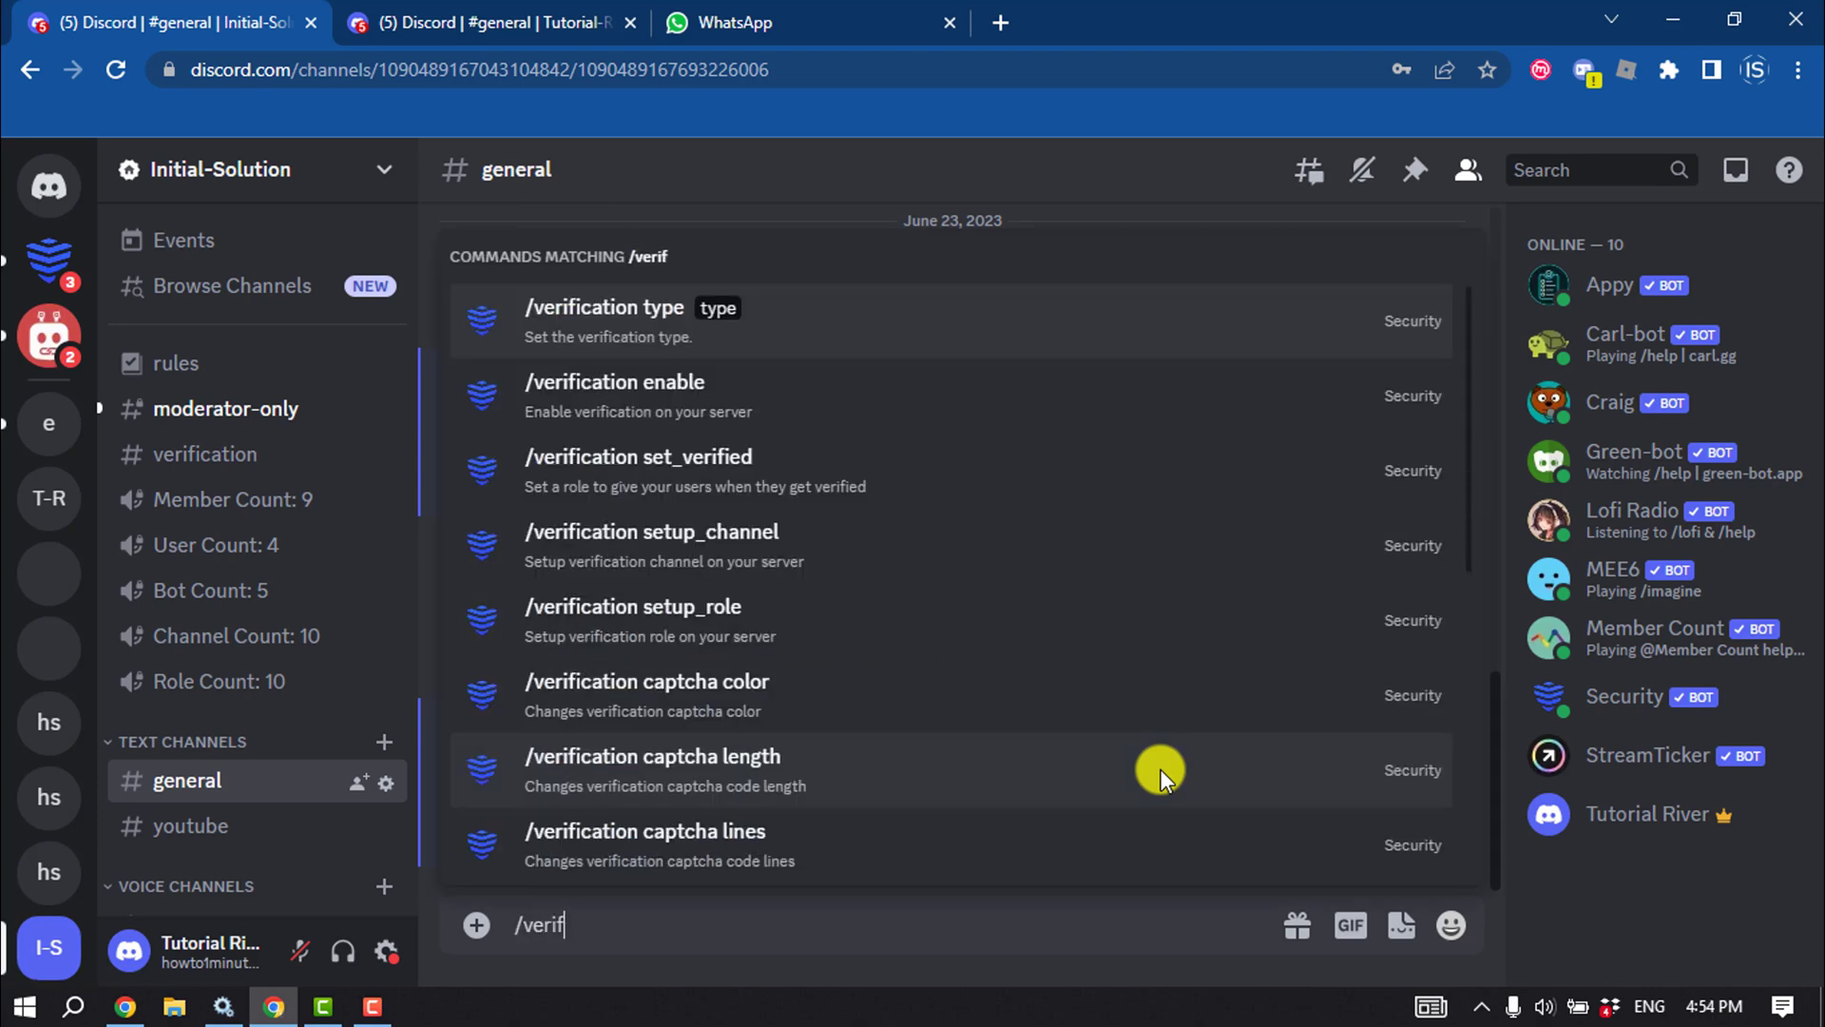
pyautogui.write('if')
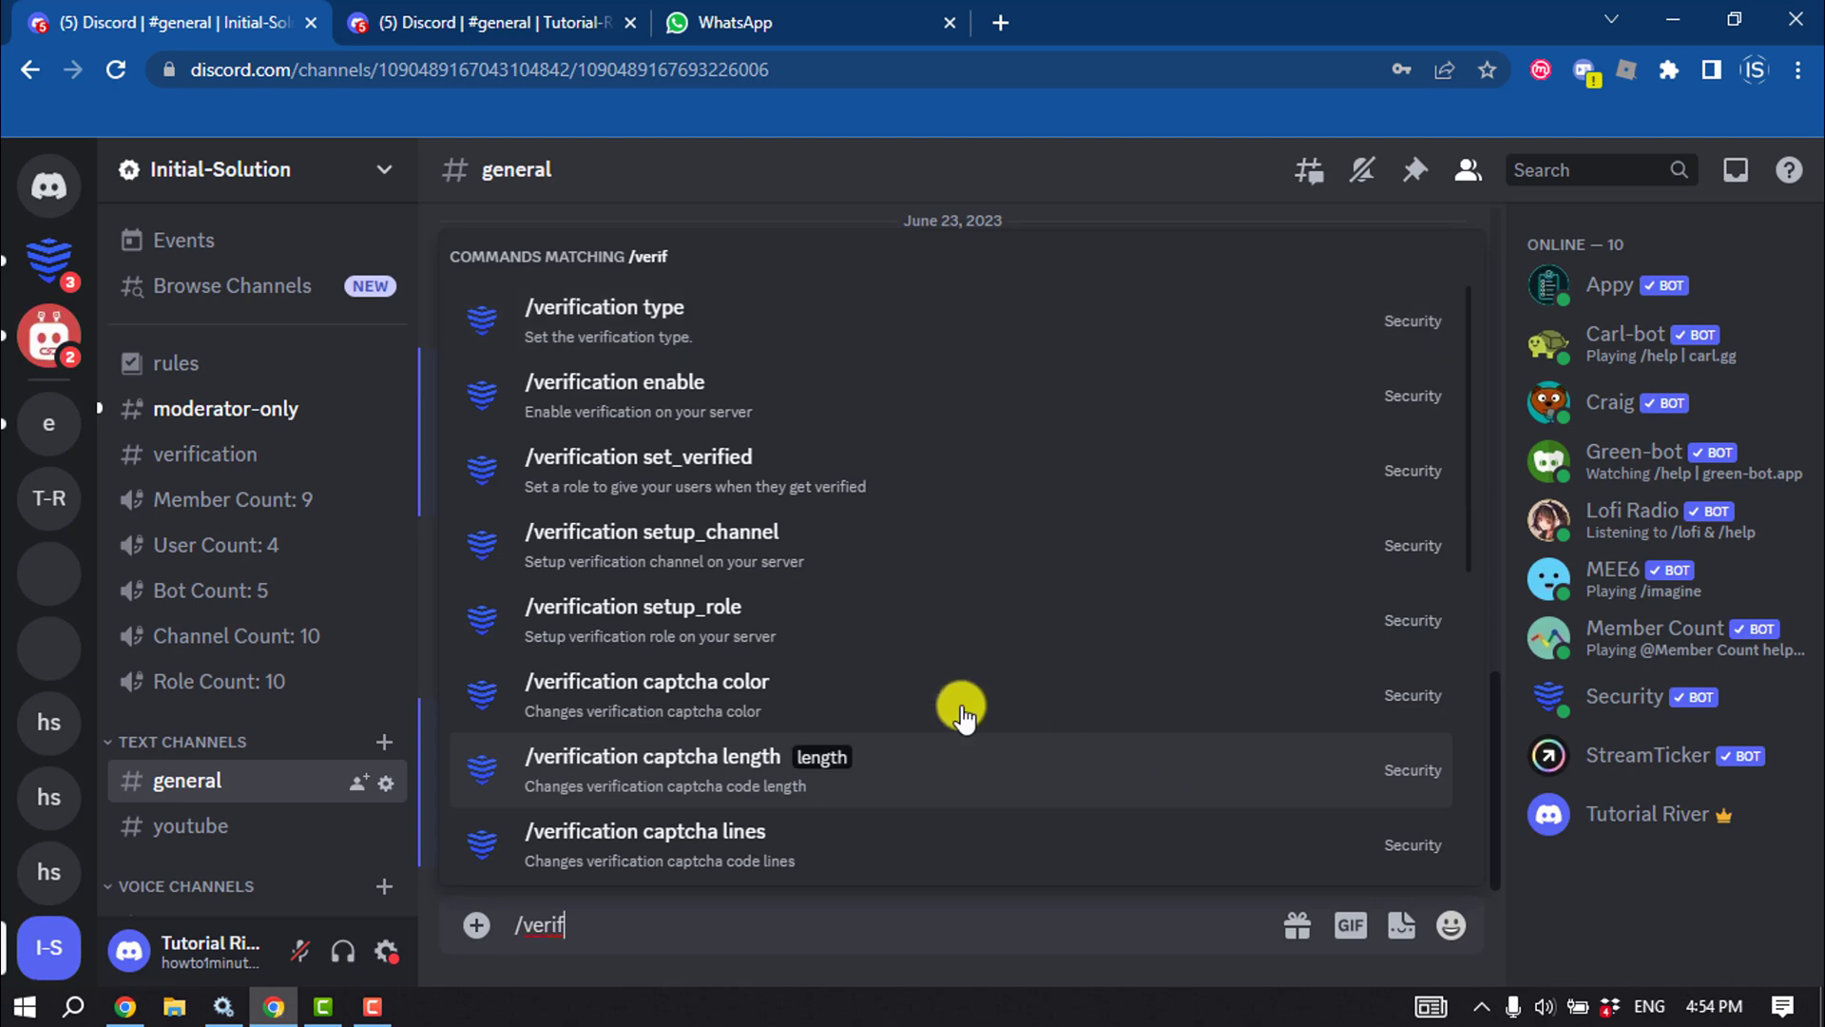
pyautogui.click(751, 632)
pyautogui.press('Return')
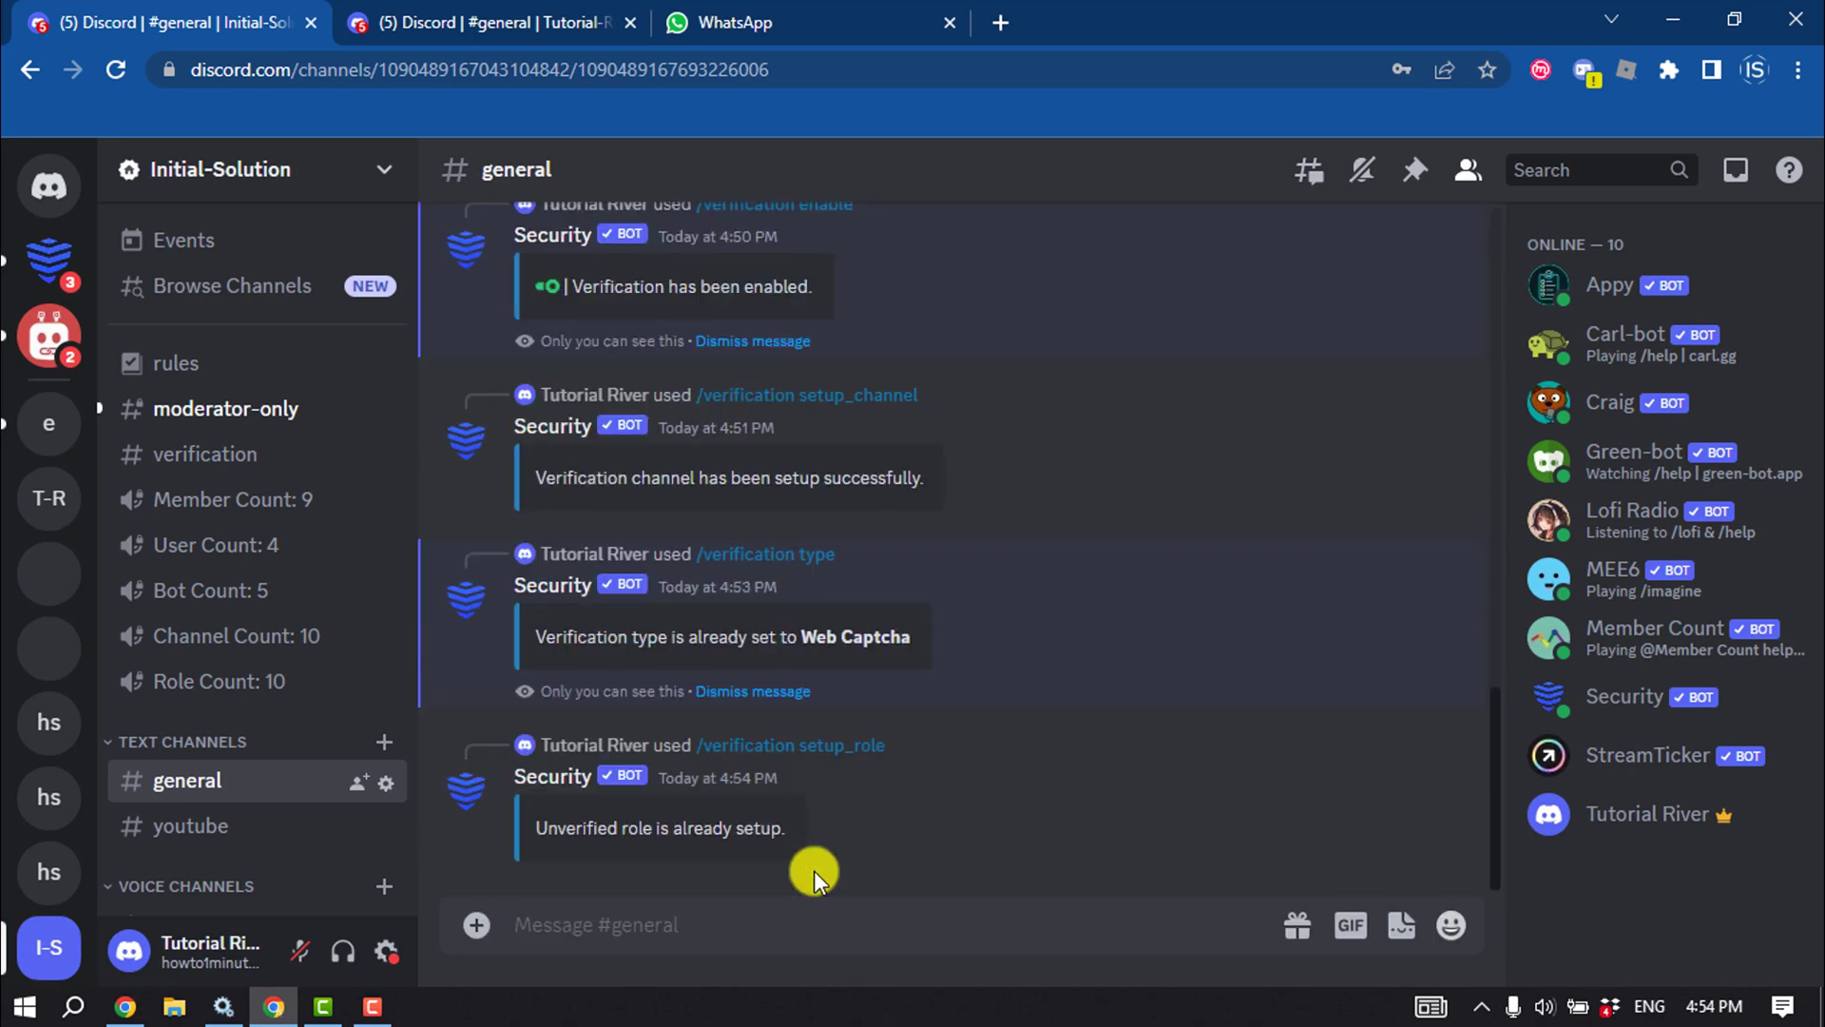
pyautogui.moveTo(617, 828)
pyautogui.mouseDown()
pyautogui.moveTo(548, 833)
pyautogui.moveTo(618, 827)
pyautogui.mouseUp()
pyautogui.click(618, 827)
pyautogui.click(645, 943)
# Create a new role named Verified in the server settings and give it the bright green role color.
pyautogui.click(255, 171)
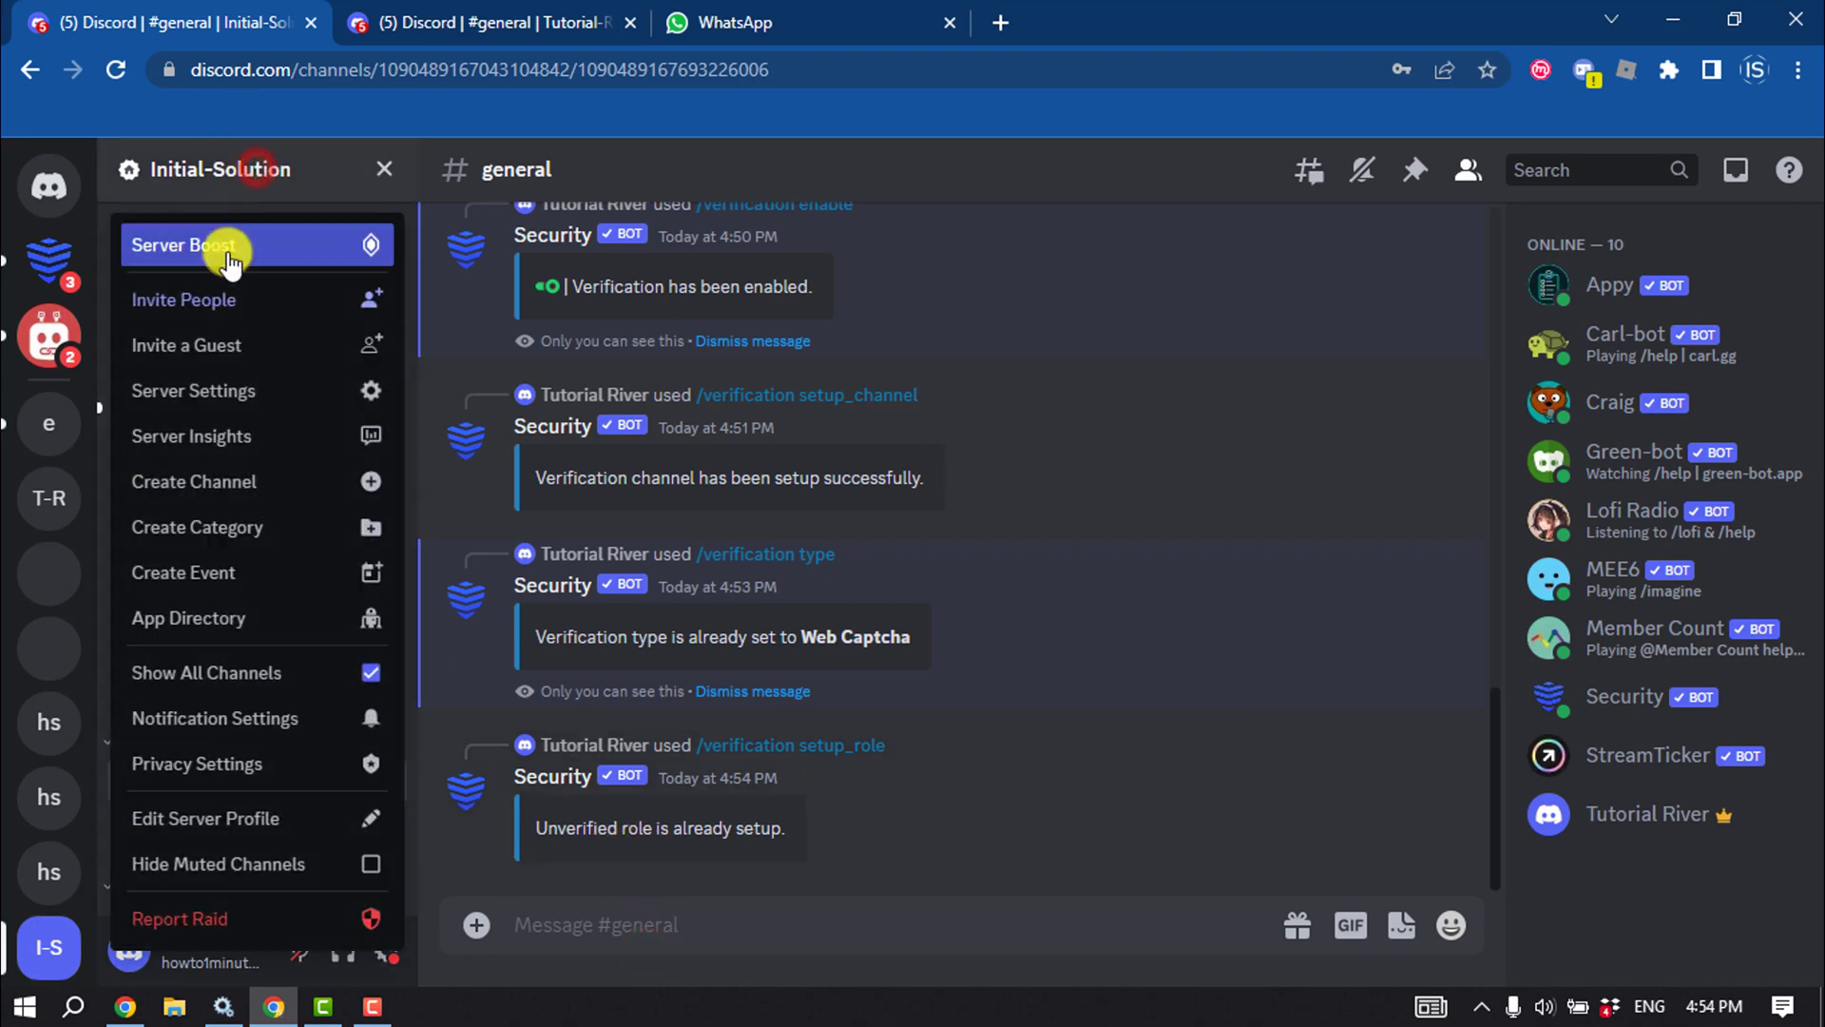
pyautogui.click(221, 407)
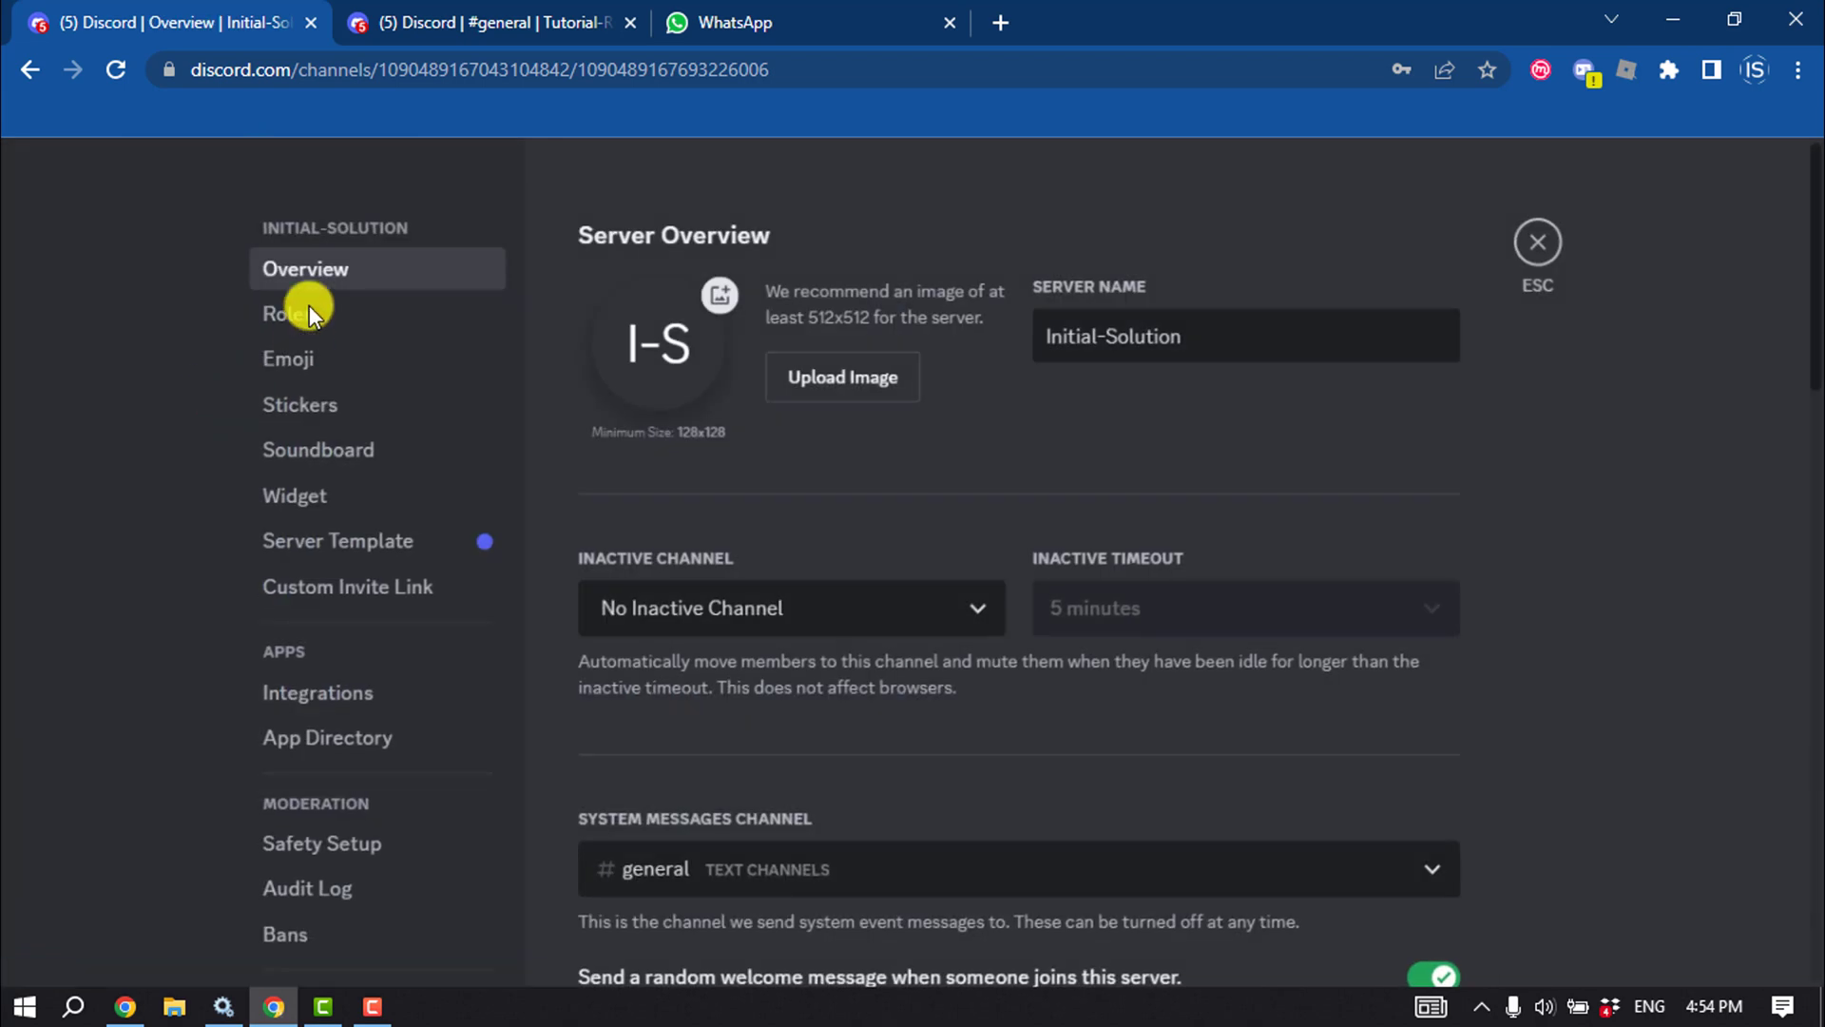
pyautogui.click(297, 314)
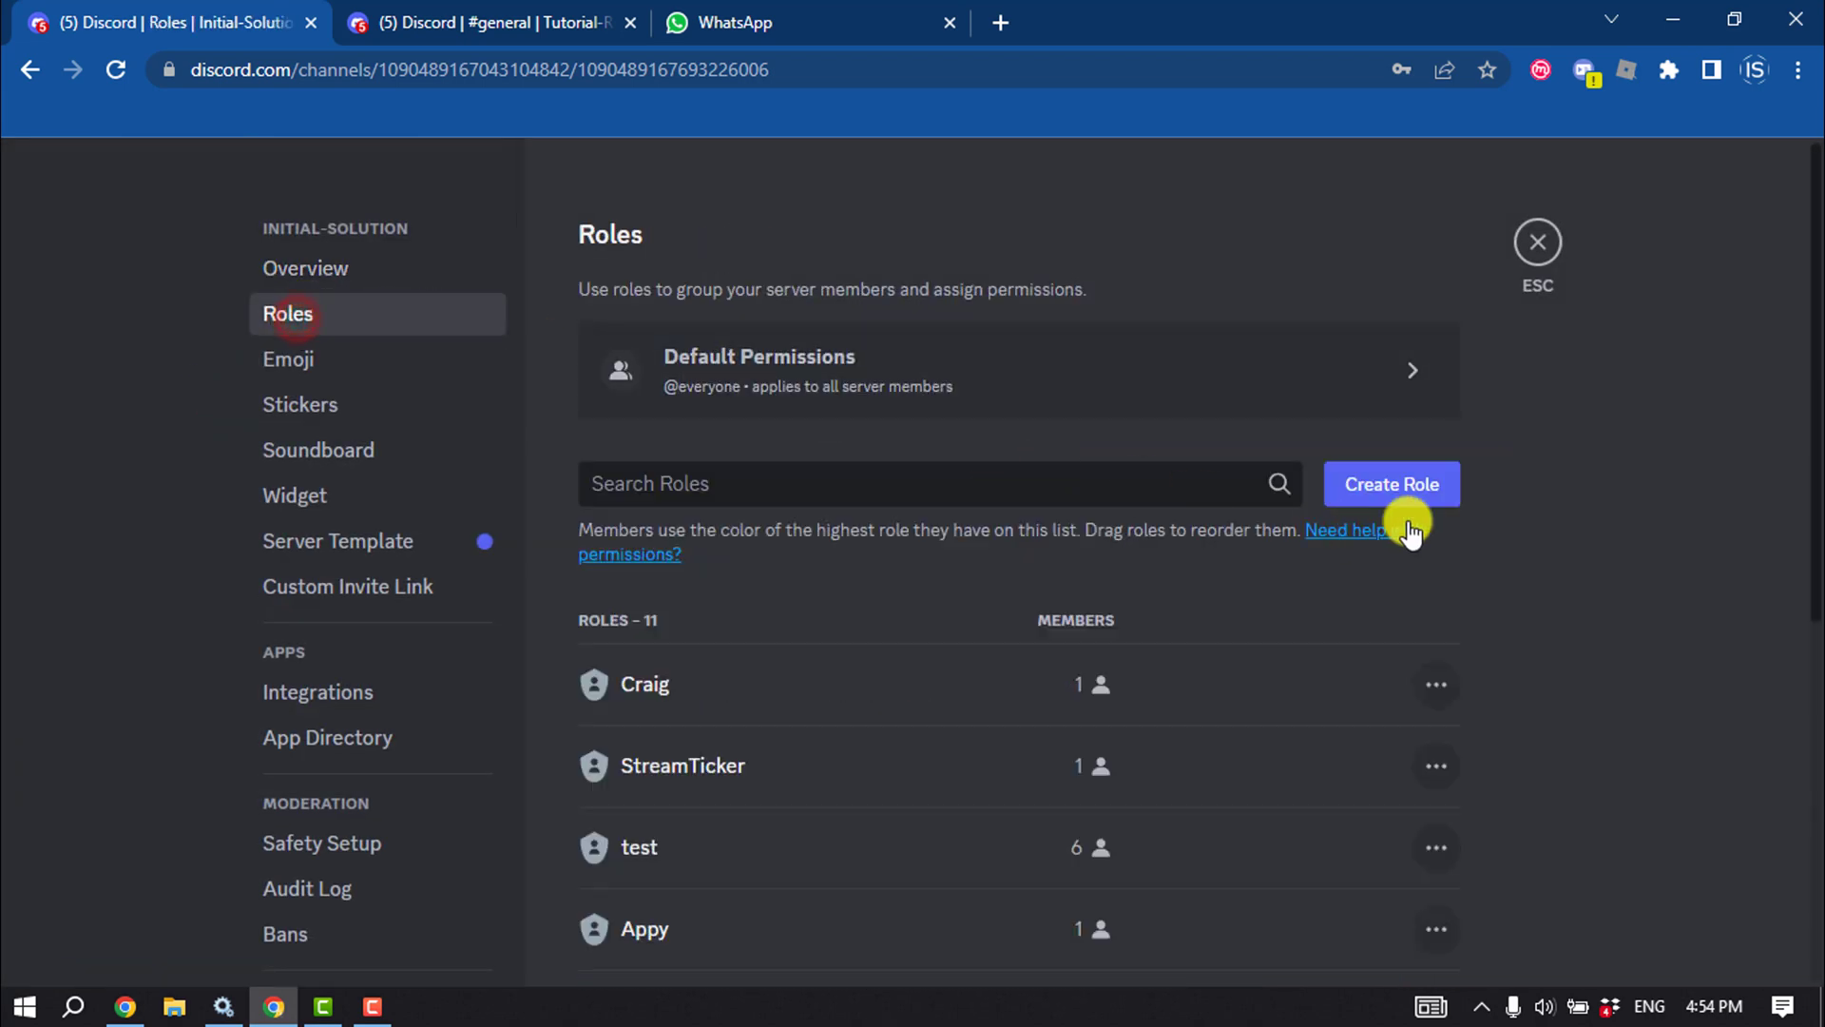
pyautogui.click(1410, 485)
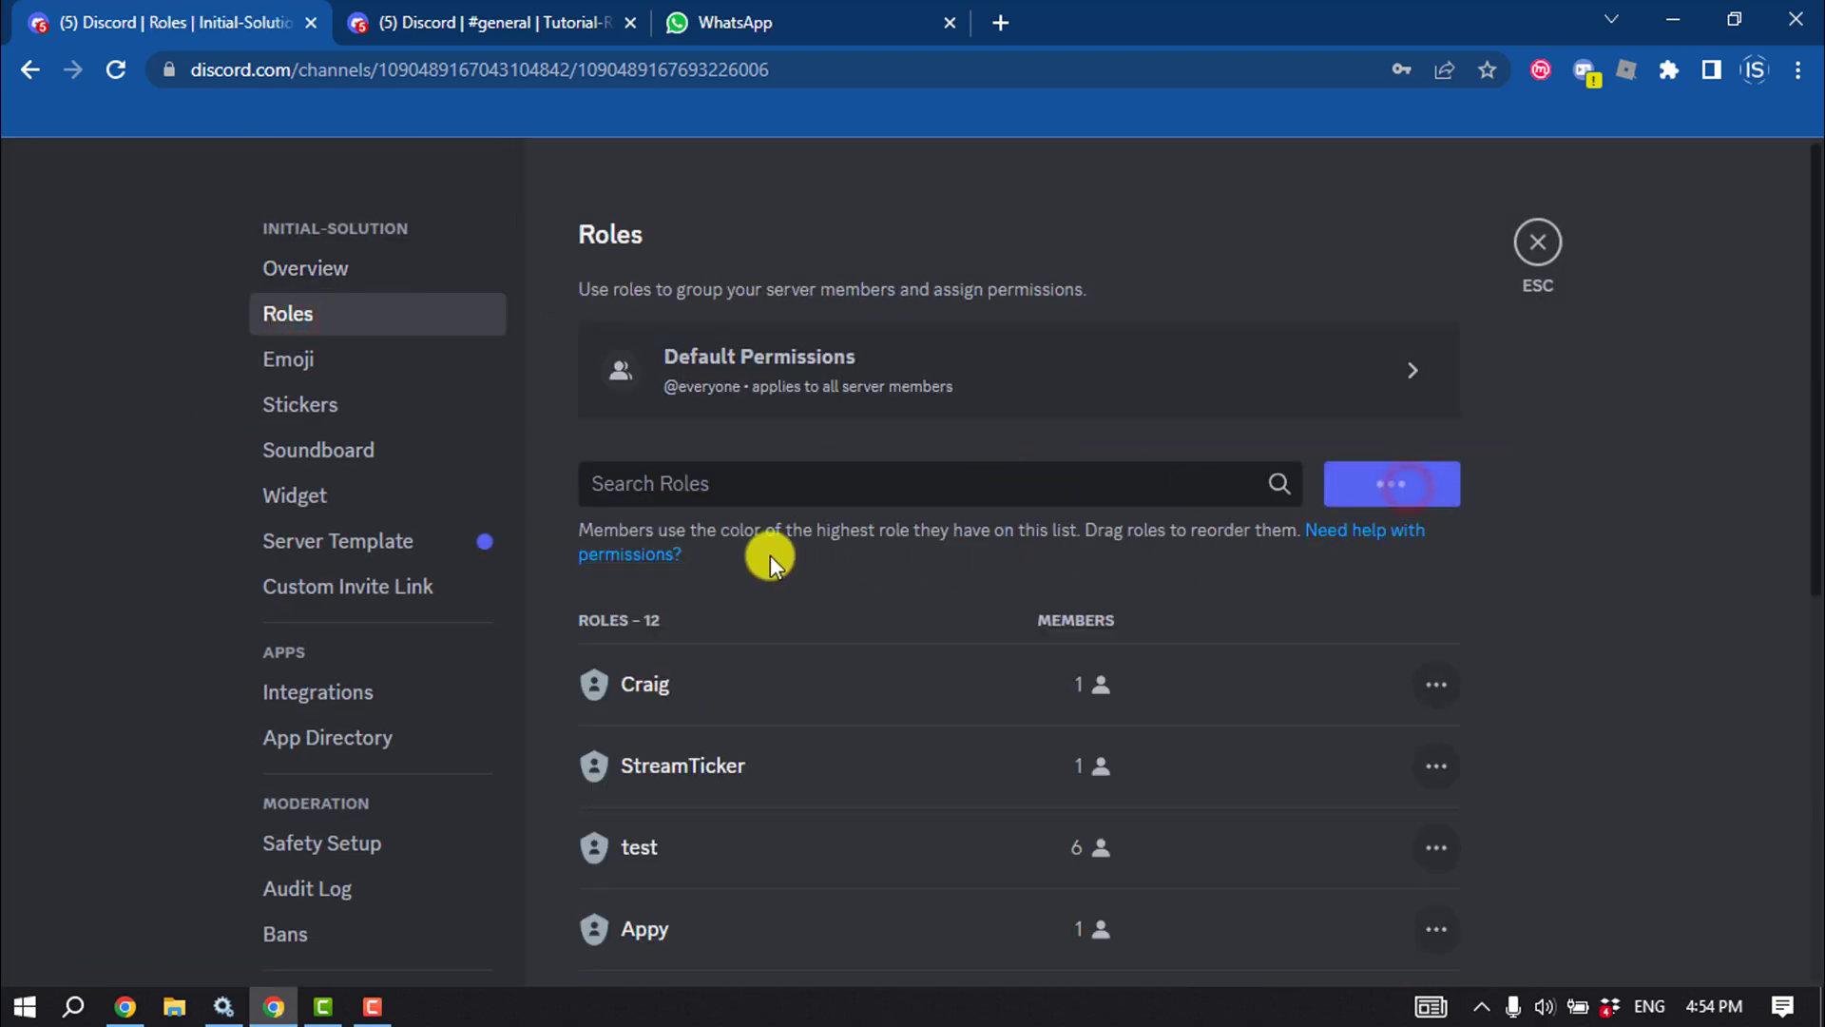
pyautogui.tripleClick(978, 422)
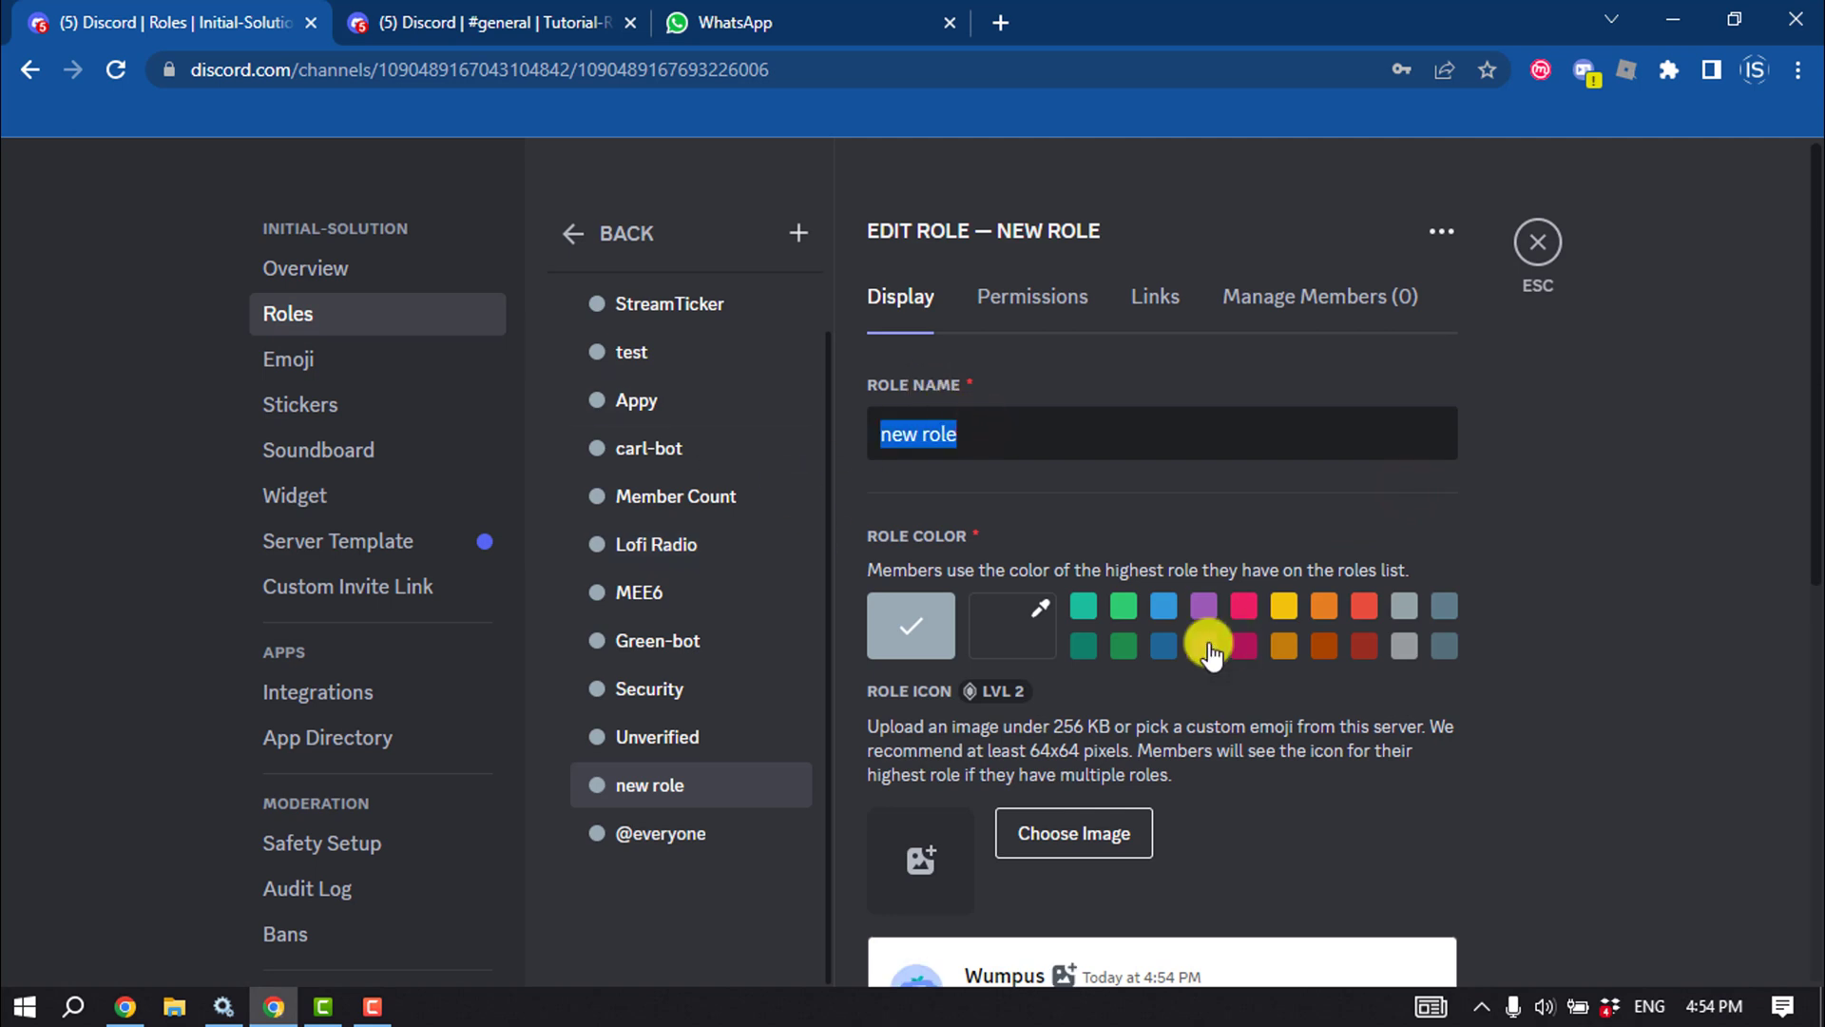
pyautogui.write('Verified')
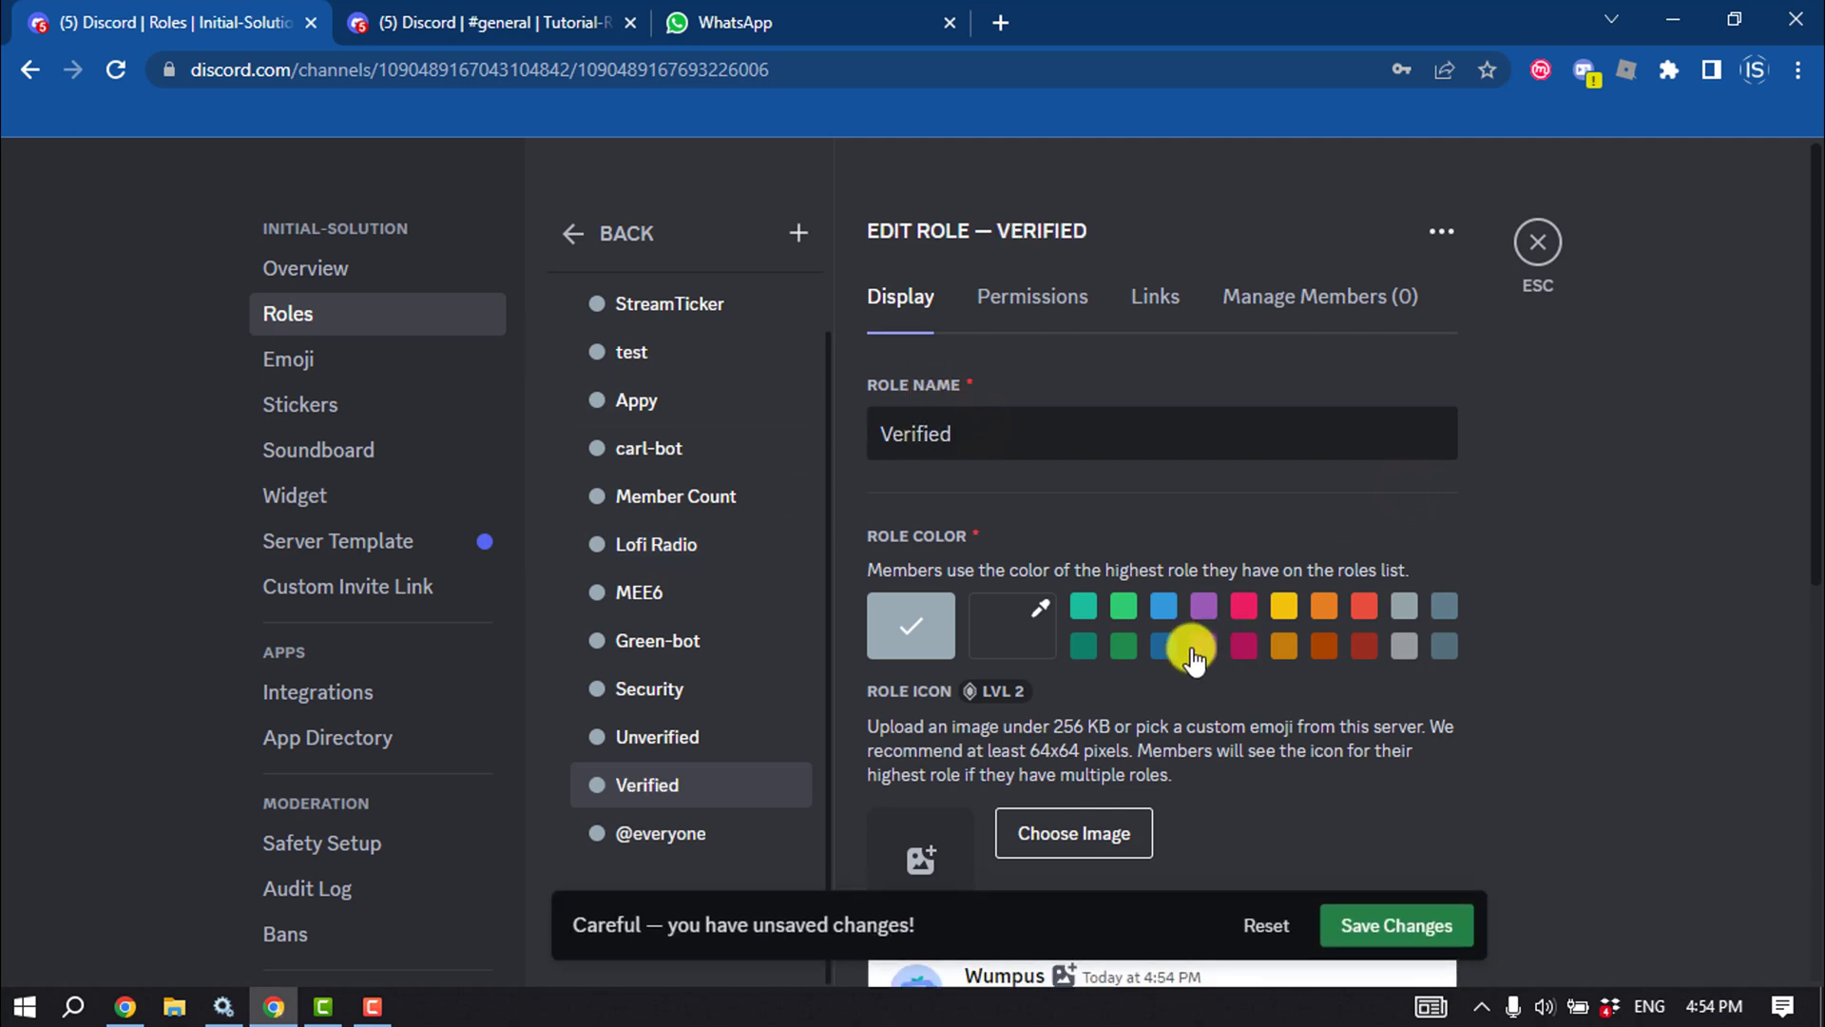
pyautogui.click(1123, 605)
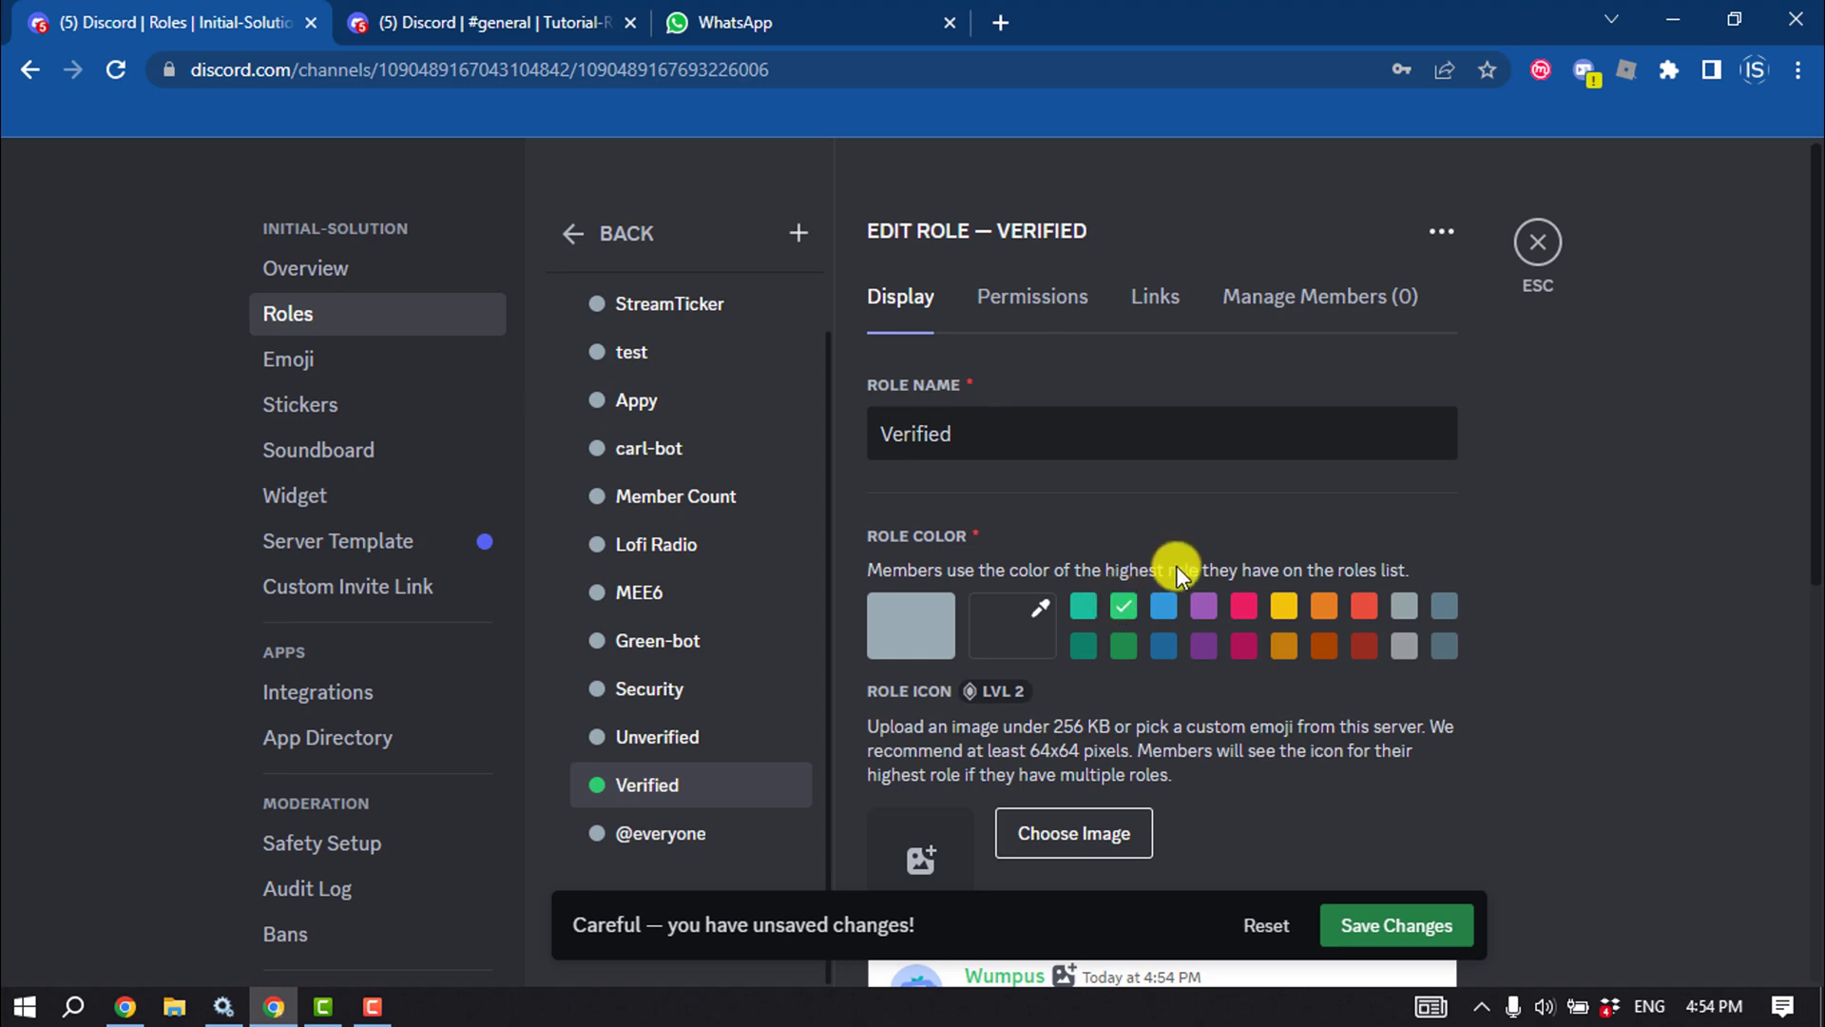
# Enable the Send Messages permission for the Verified role and move the role up in the role list.
pyautogui.scroll(-3, 1177, 566)
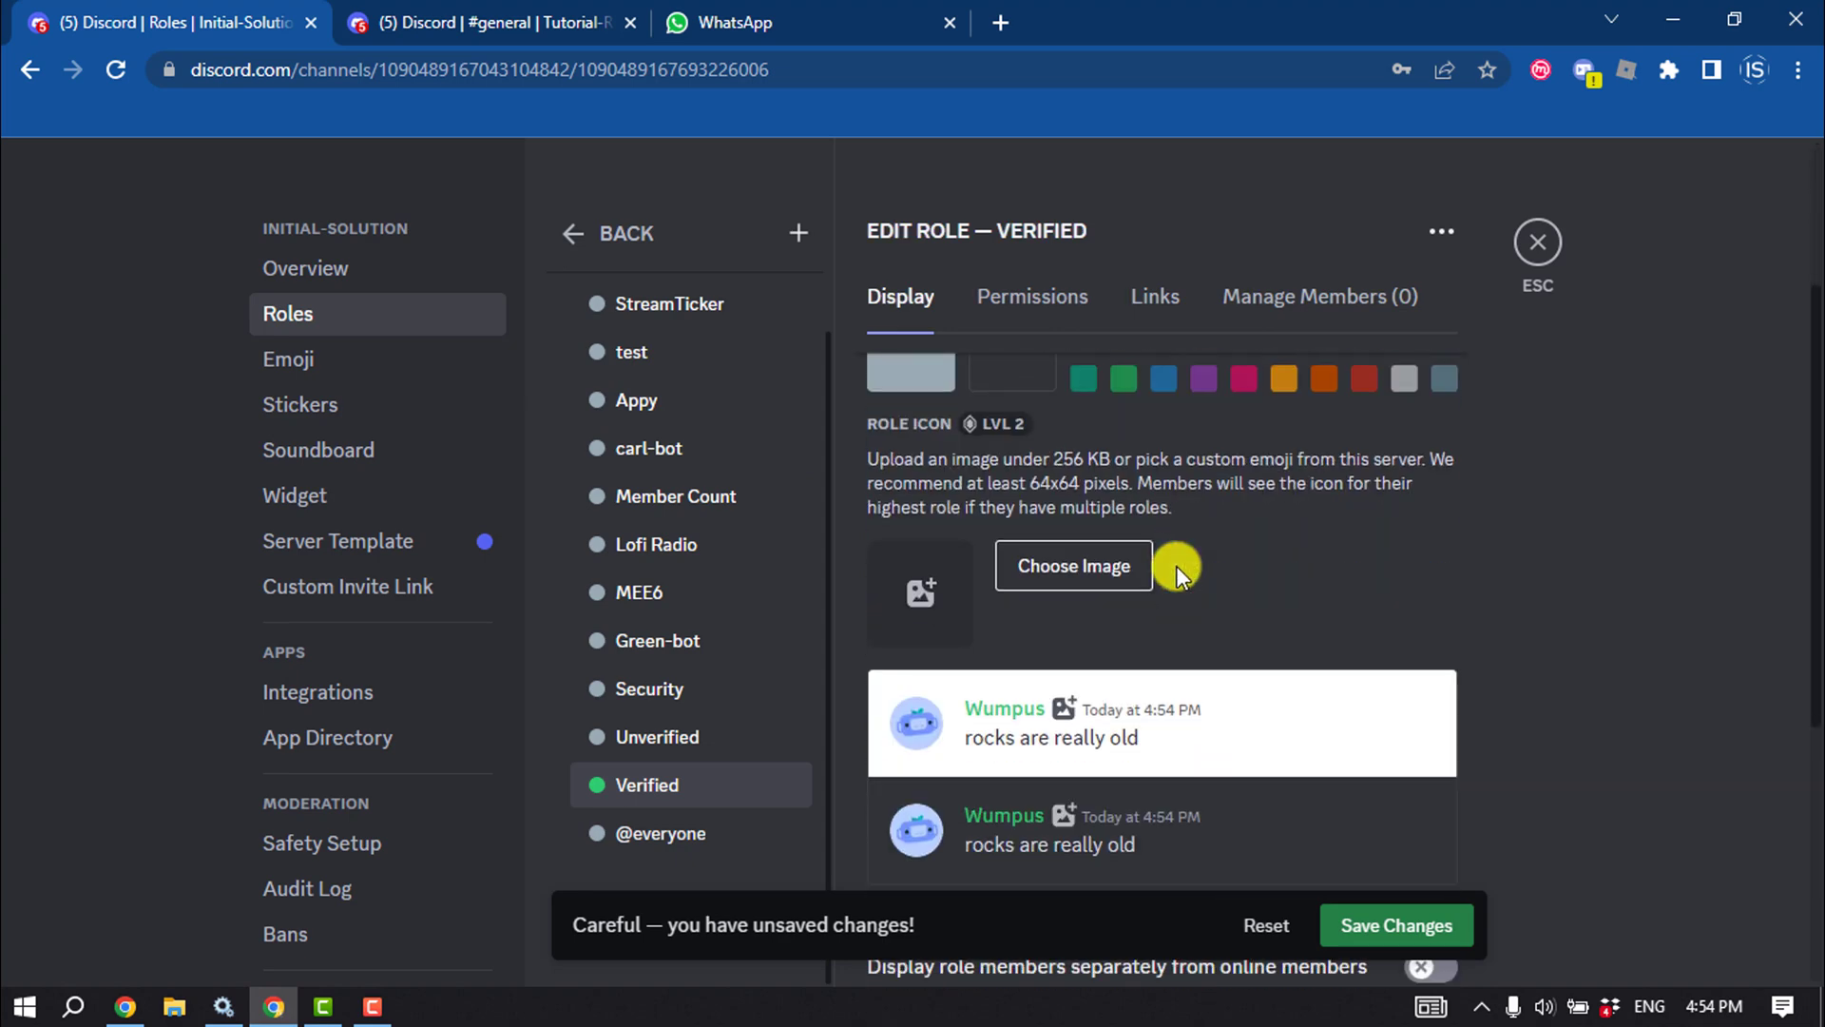
pyautogui.click(1049, 319)
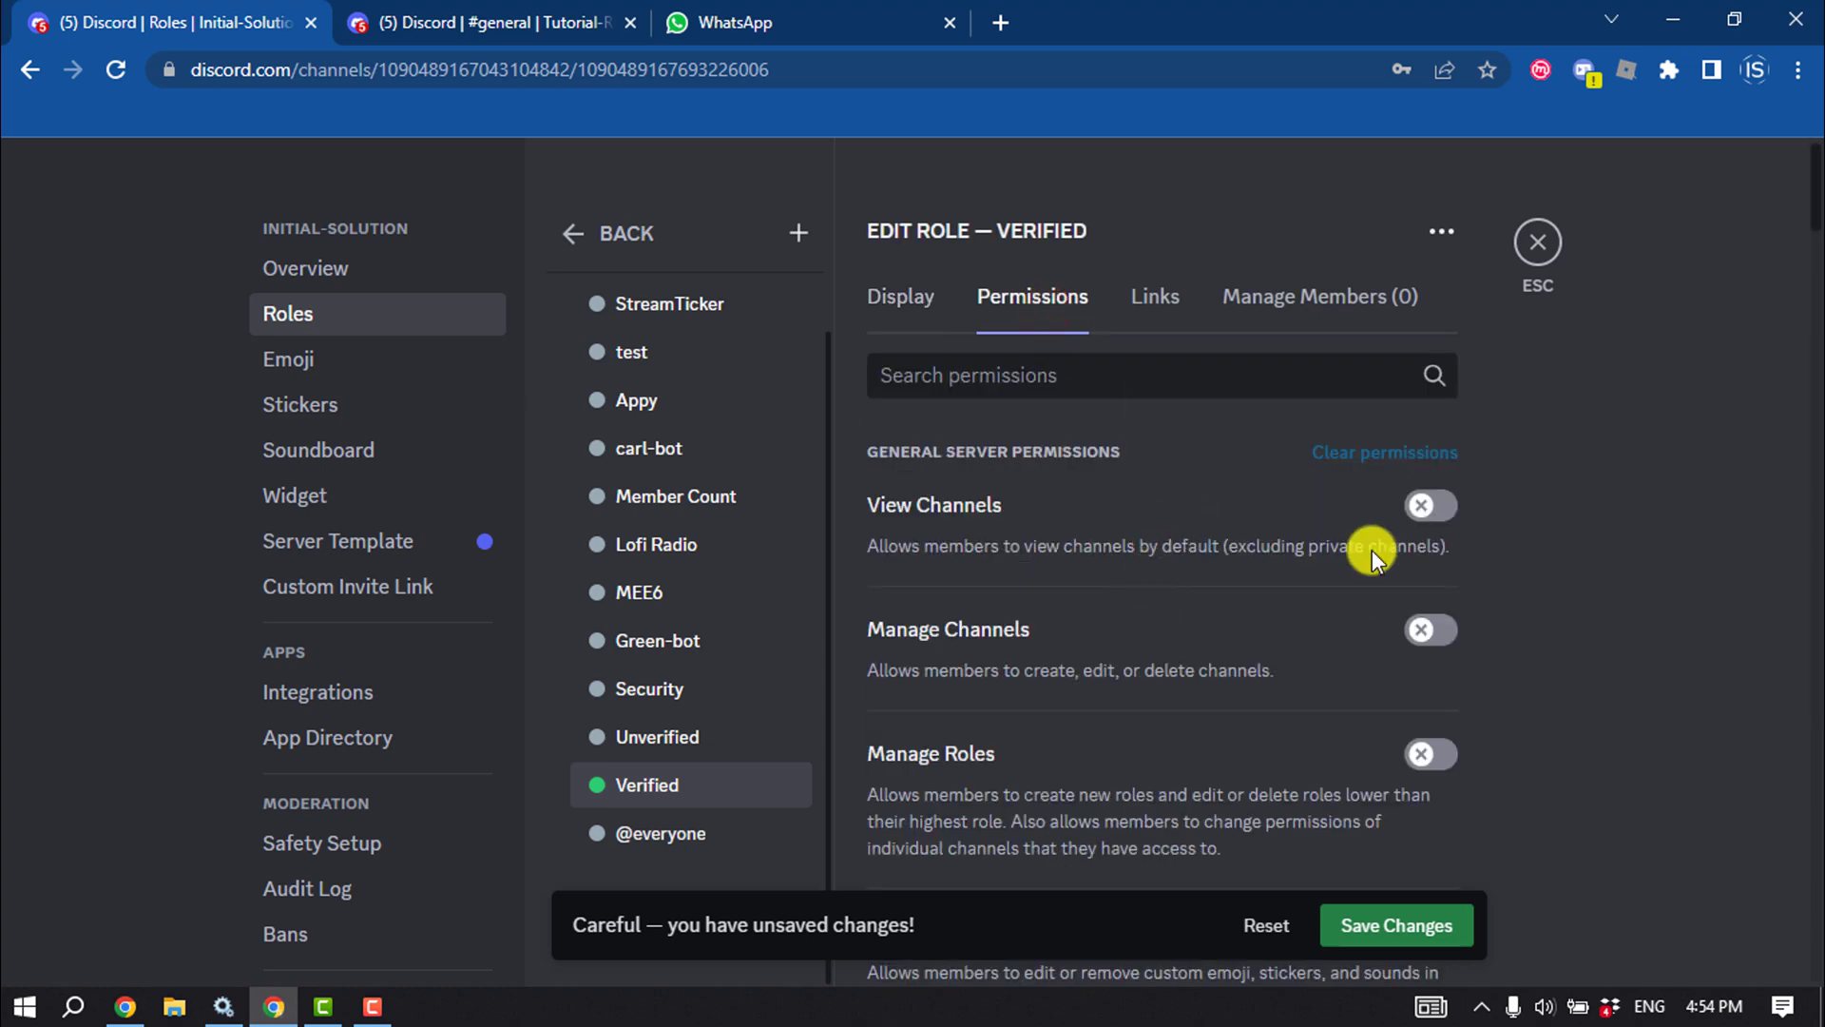
pyautogui.scroll(-12, 1429, 518)
pyautogui.scroll(-8, 1429, 562)
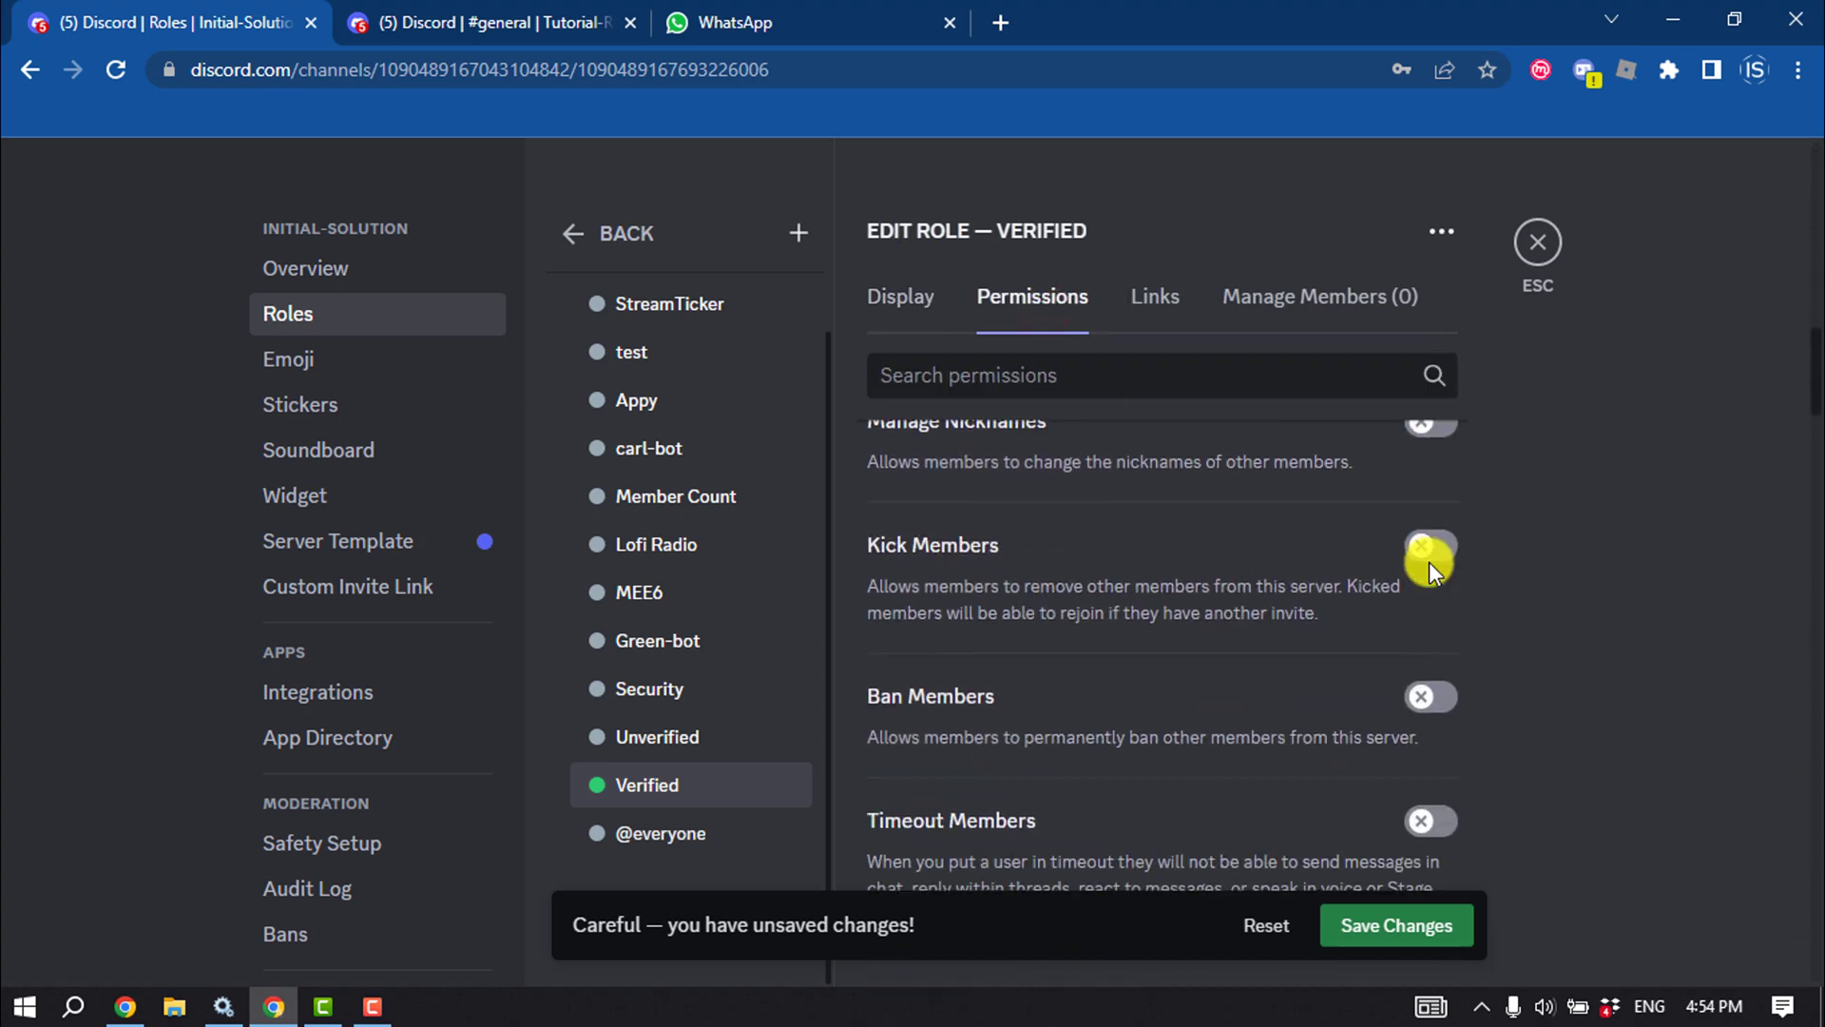
pyautogui.click(1426, 658)
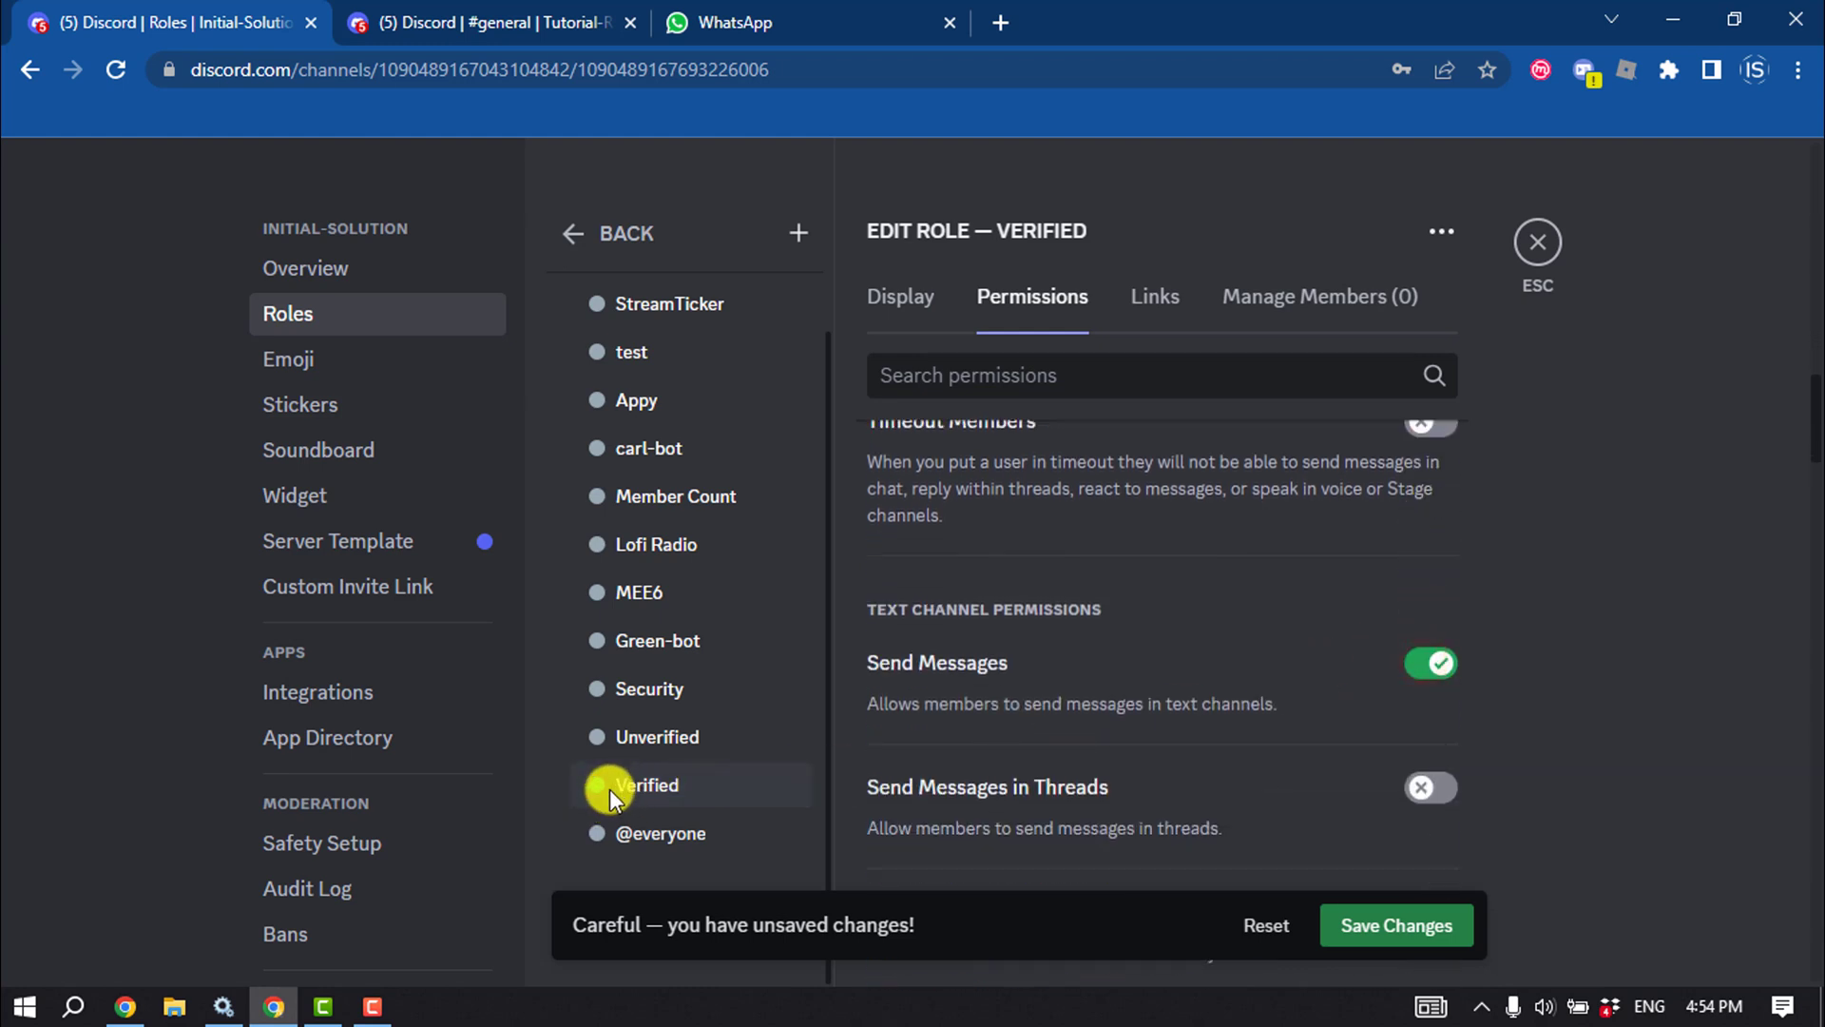
pyautogui.moveTo(609, 789); pyautogui.dragTo(610, 719)
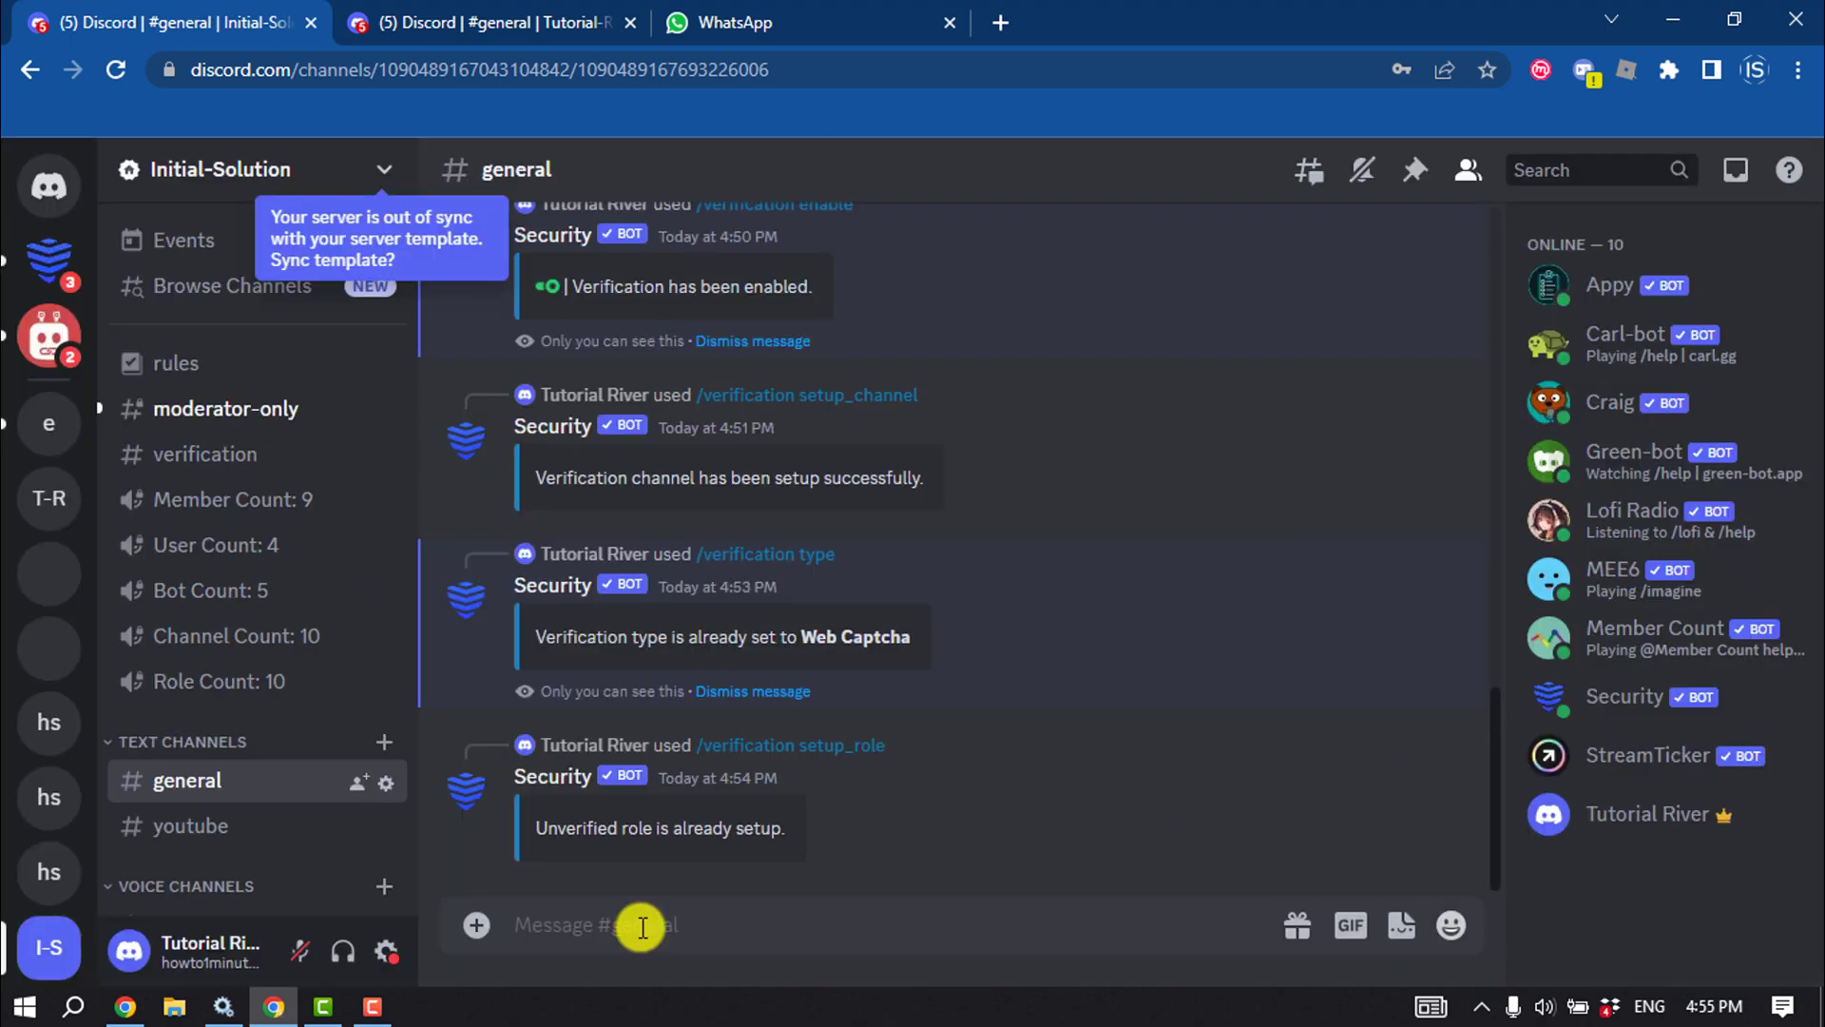
pyautogui.click(616, 921)
pyautogui.write('/v')
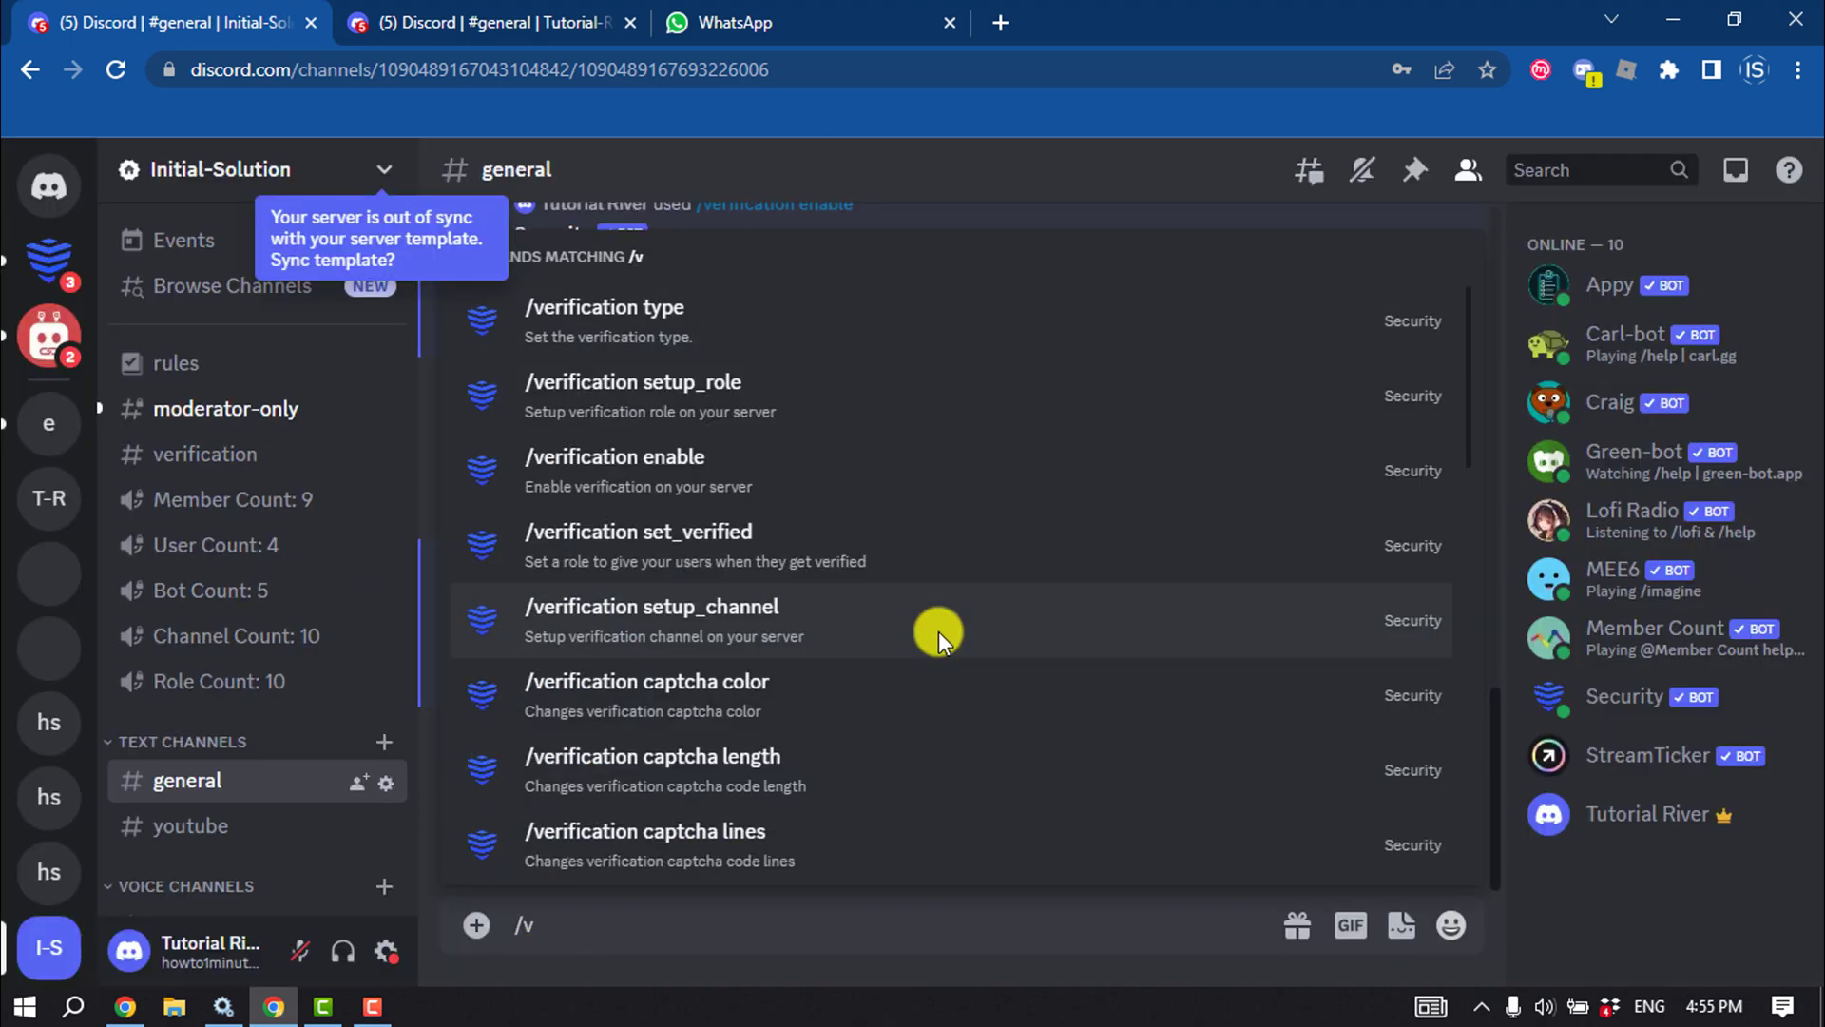
pyautogui.write('eri')
pyautogui.click(732, 551)
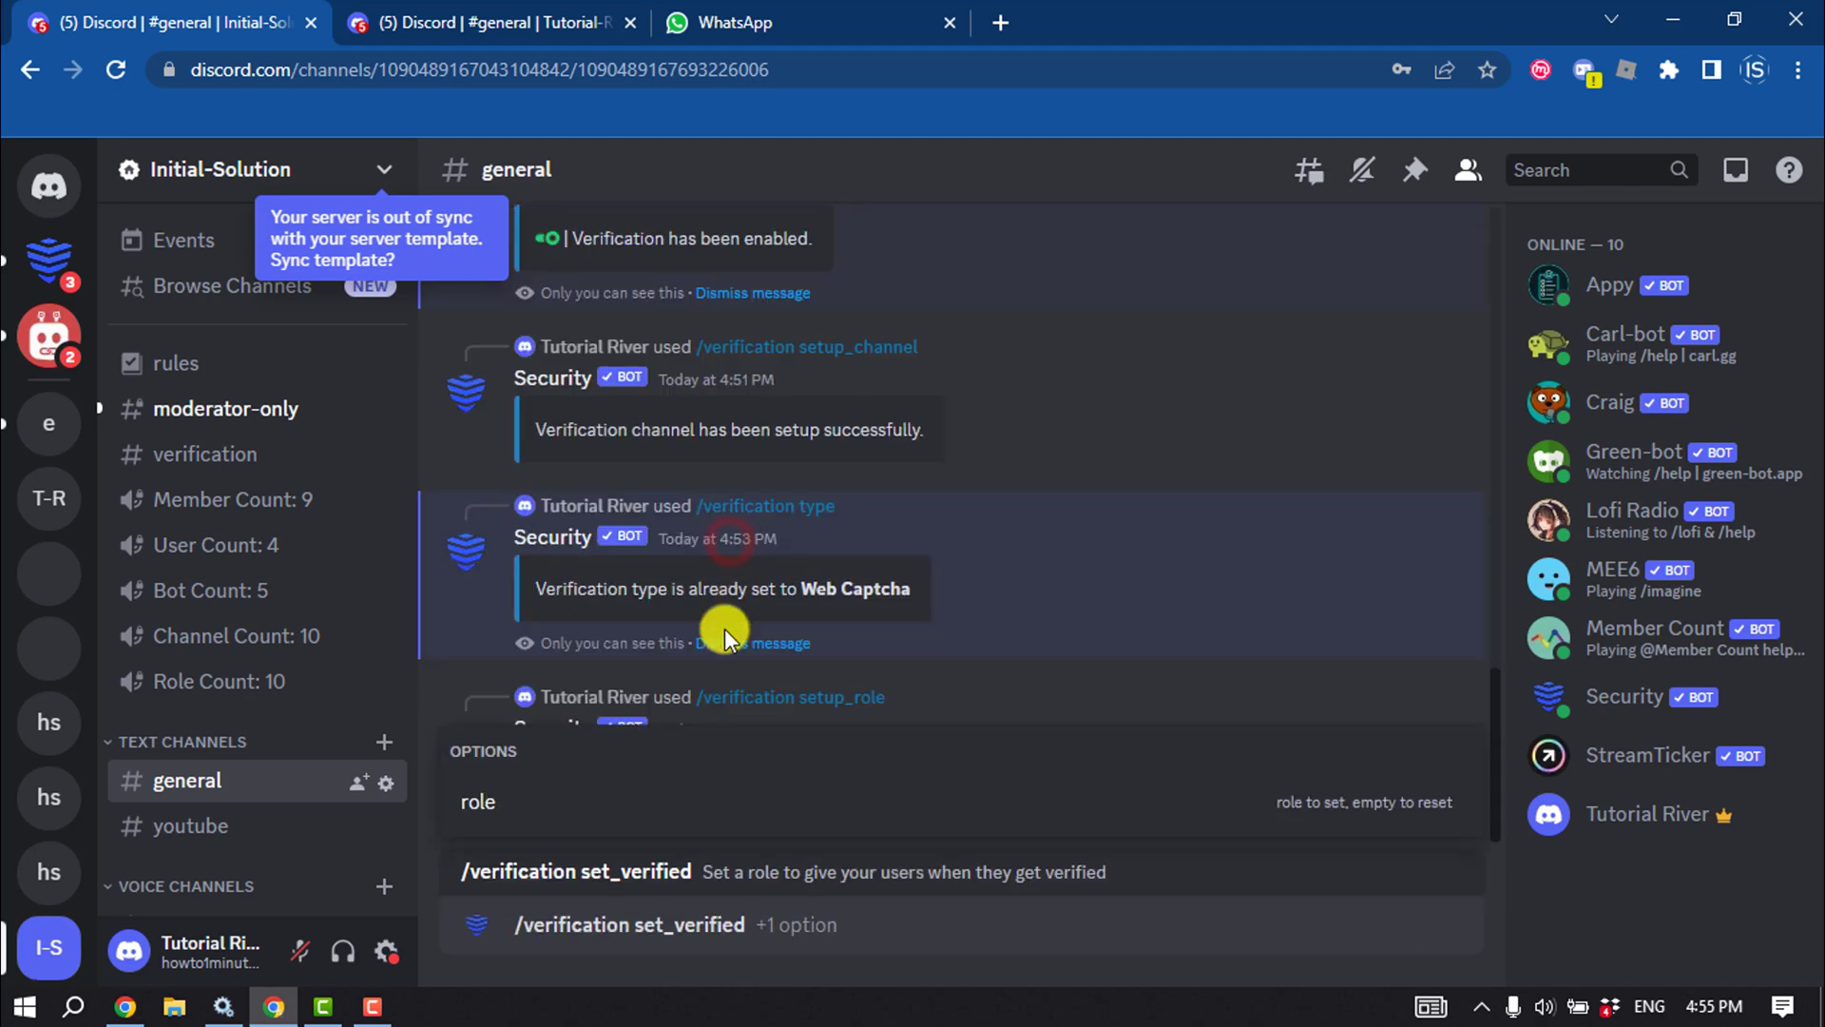
pyautogui.click(486, 813)
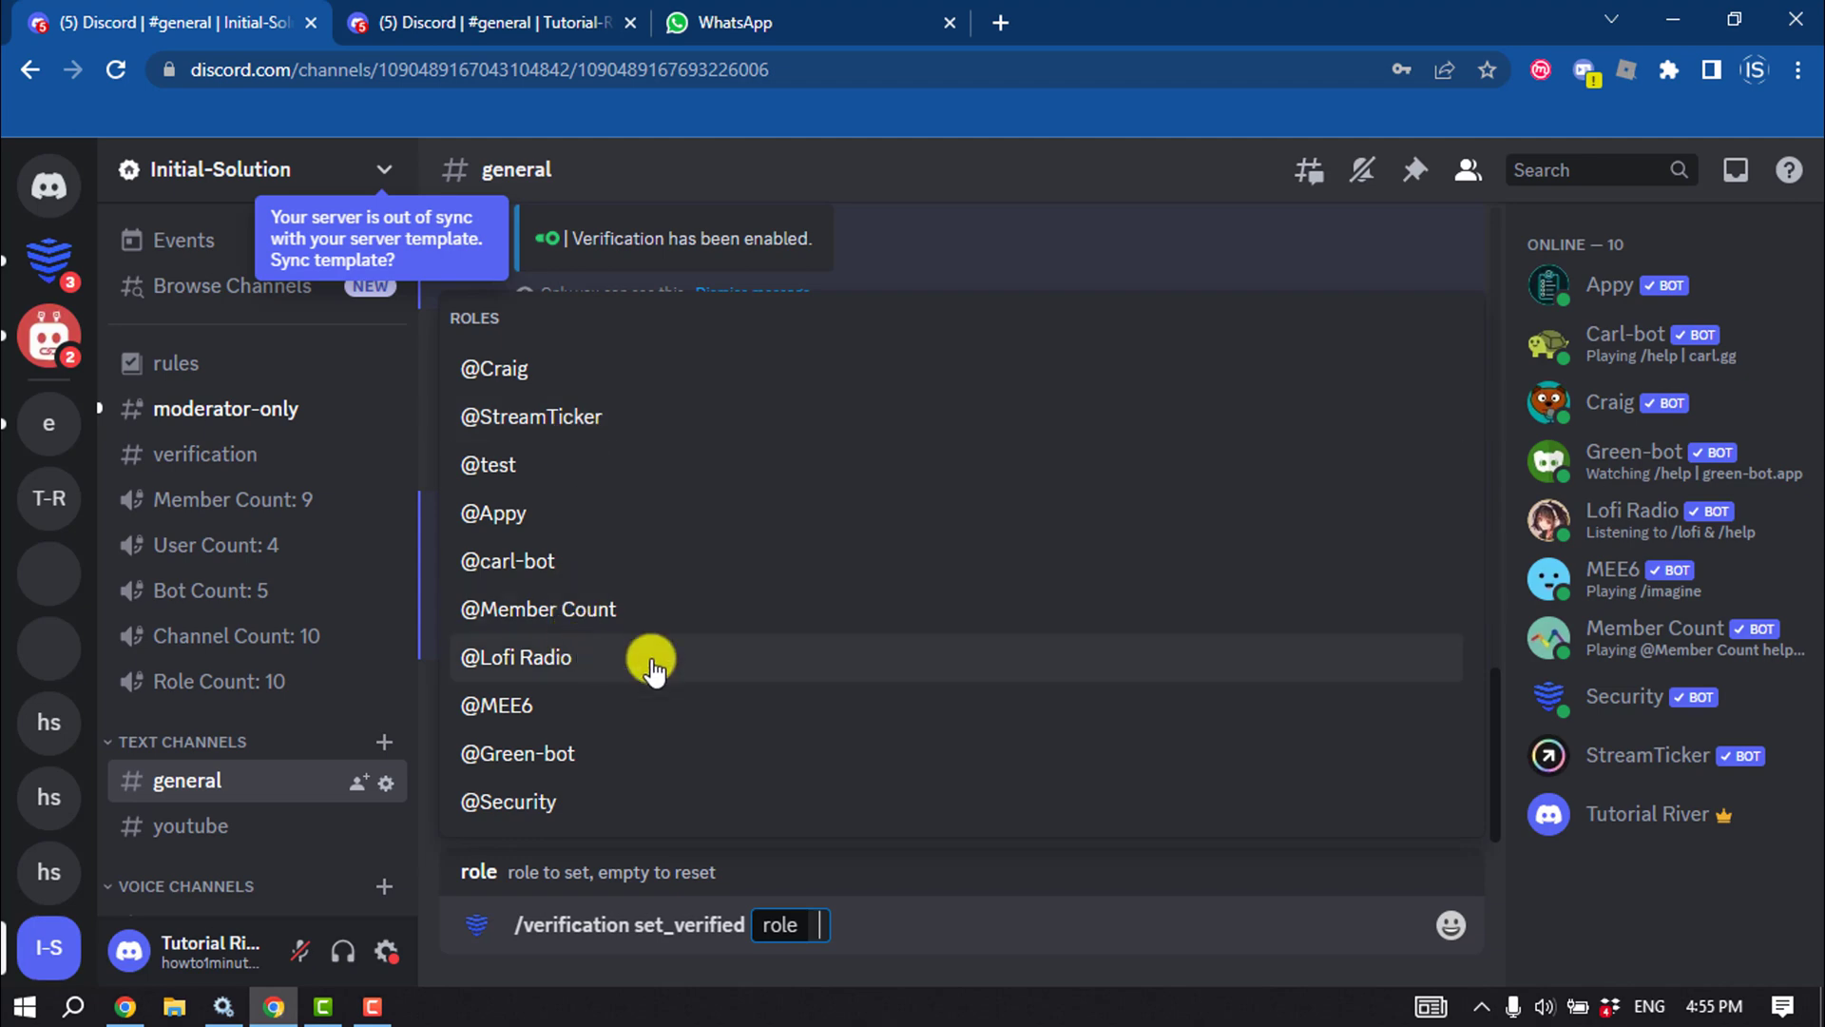
pyautogui.write('v')
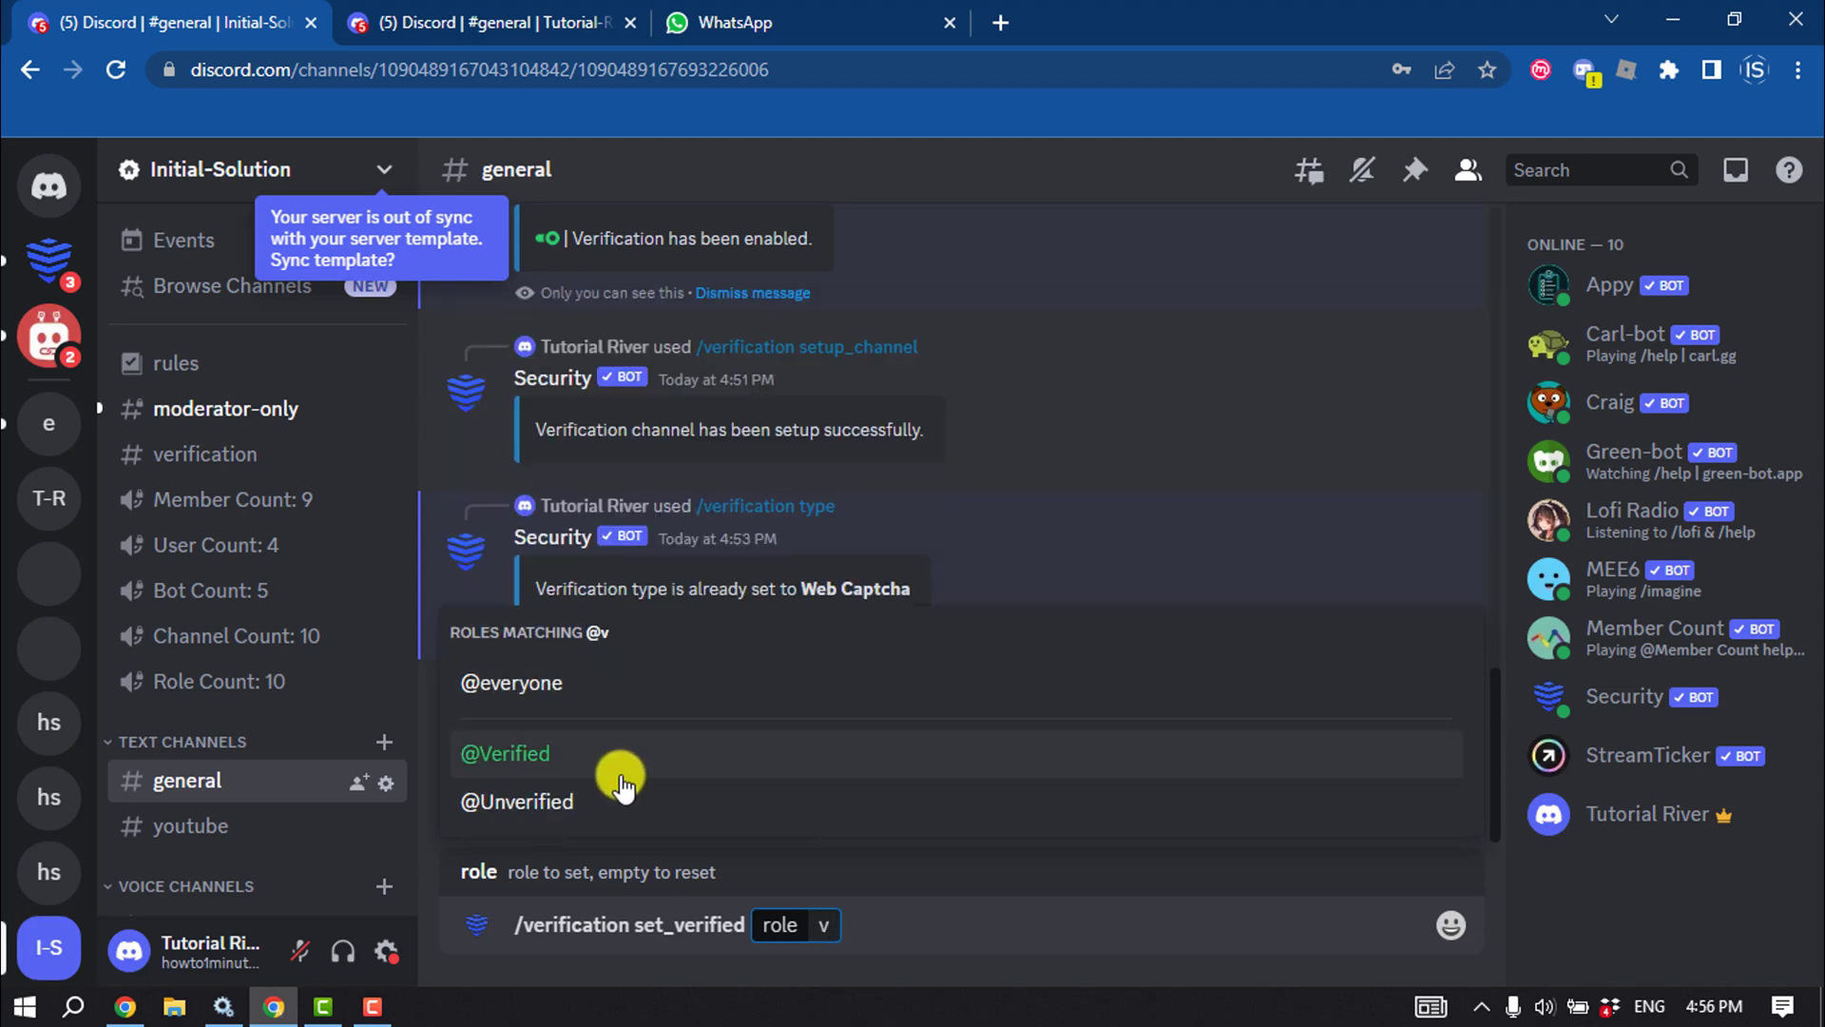
pyautogui.click(516, 753)
pyautogui.press('Return')
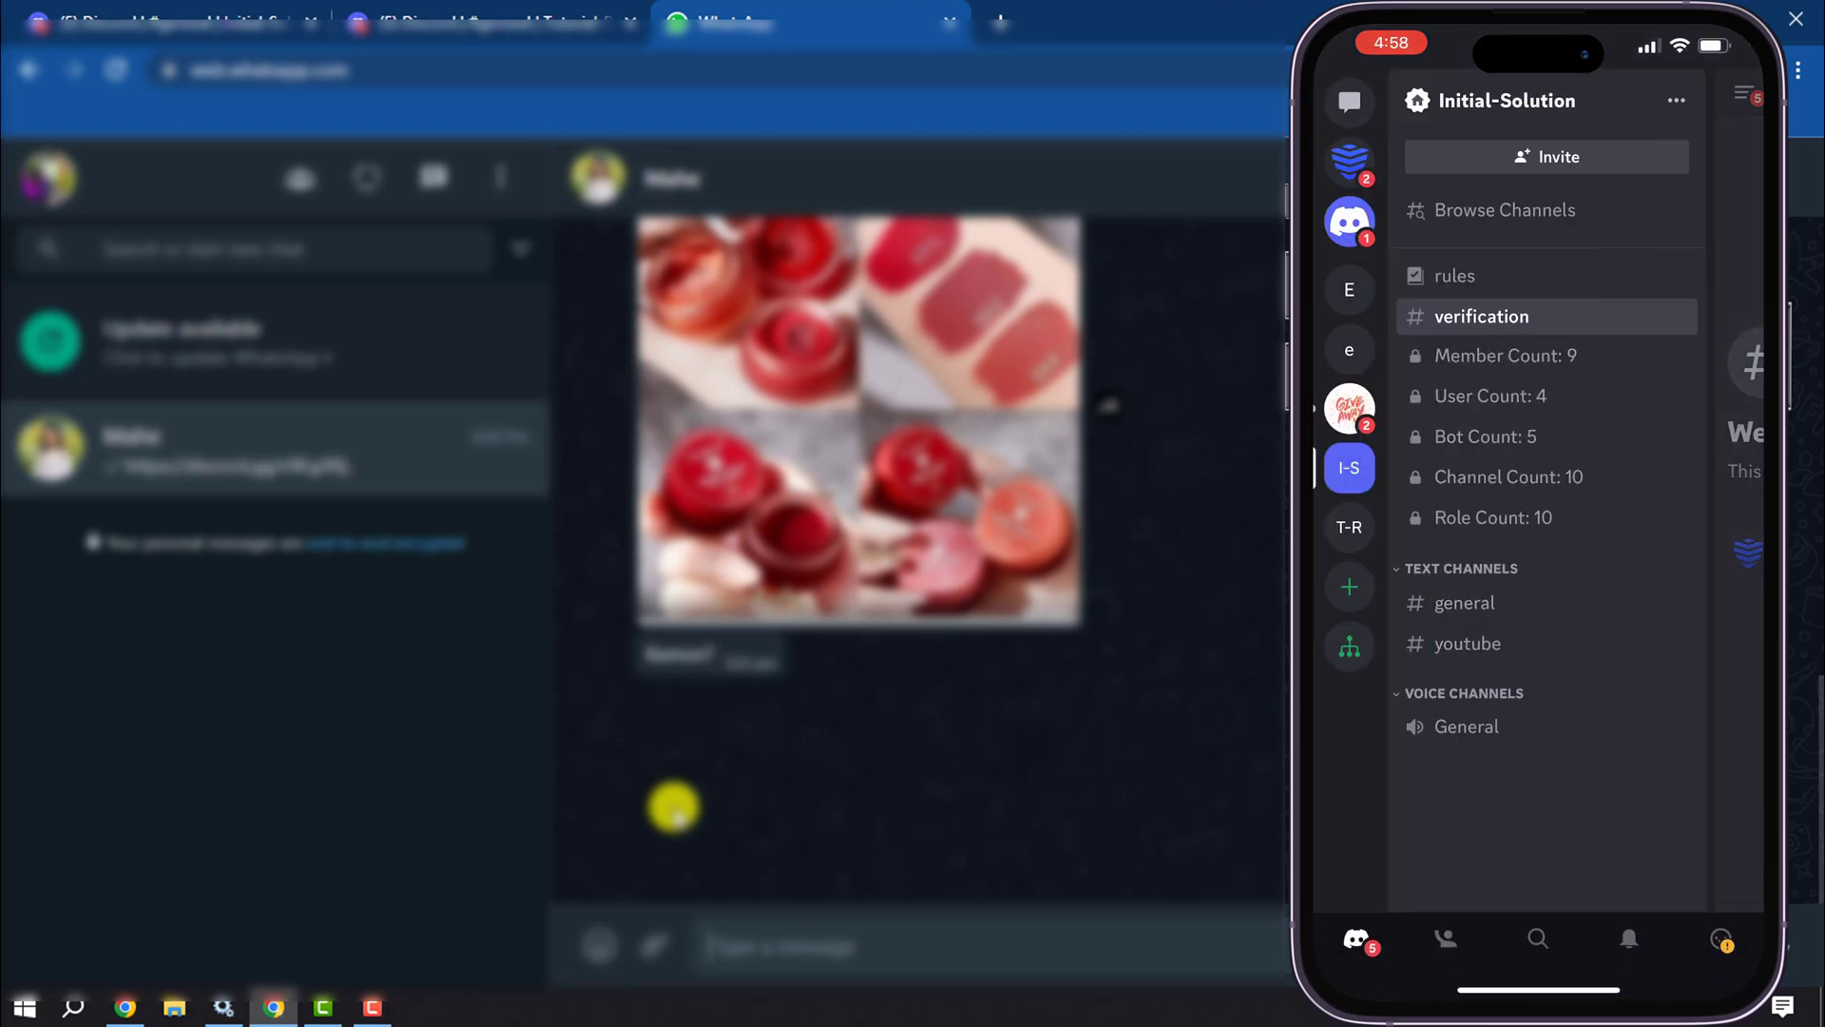
# Switch to the Google Sheets keyword spreadsheet and fill the selected cell about setting up captcha verification on a Discord server with orange.
pyautogui.click(127, 1006)
pyautogui.click(156, 21)
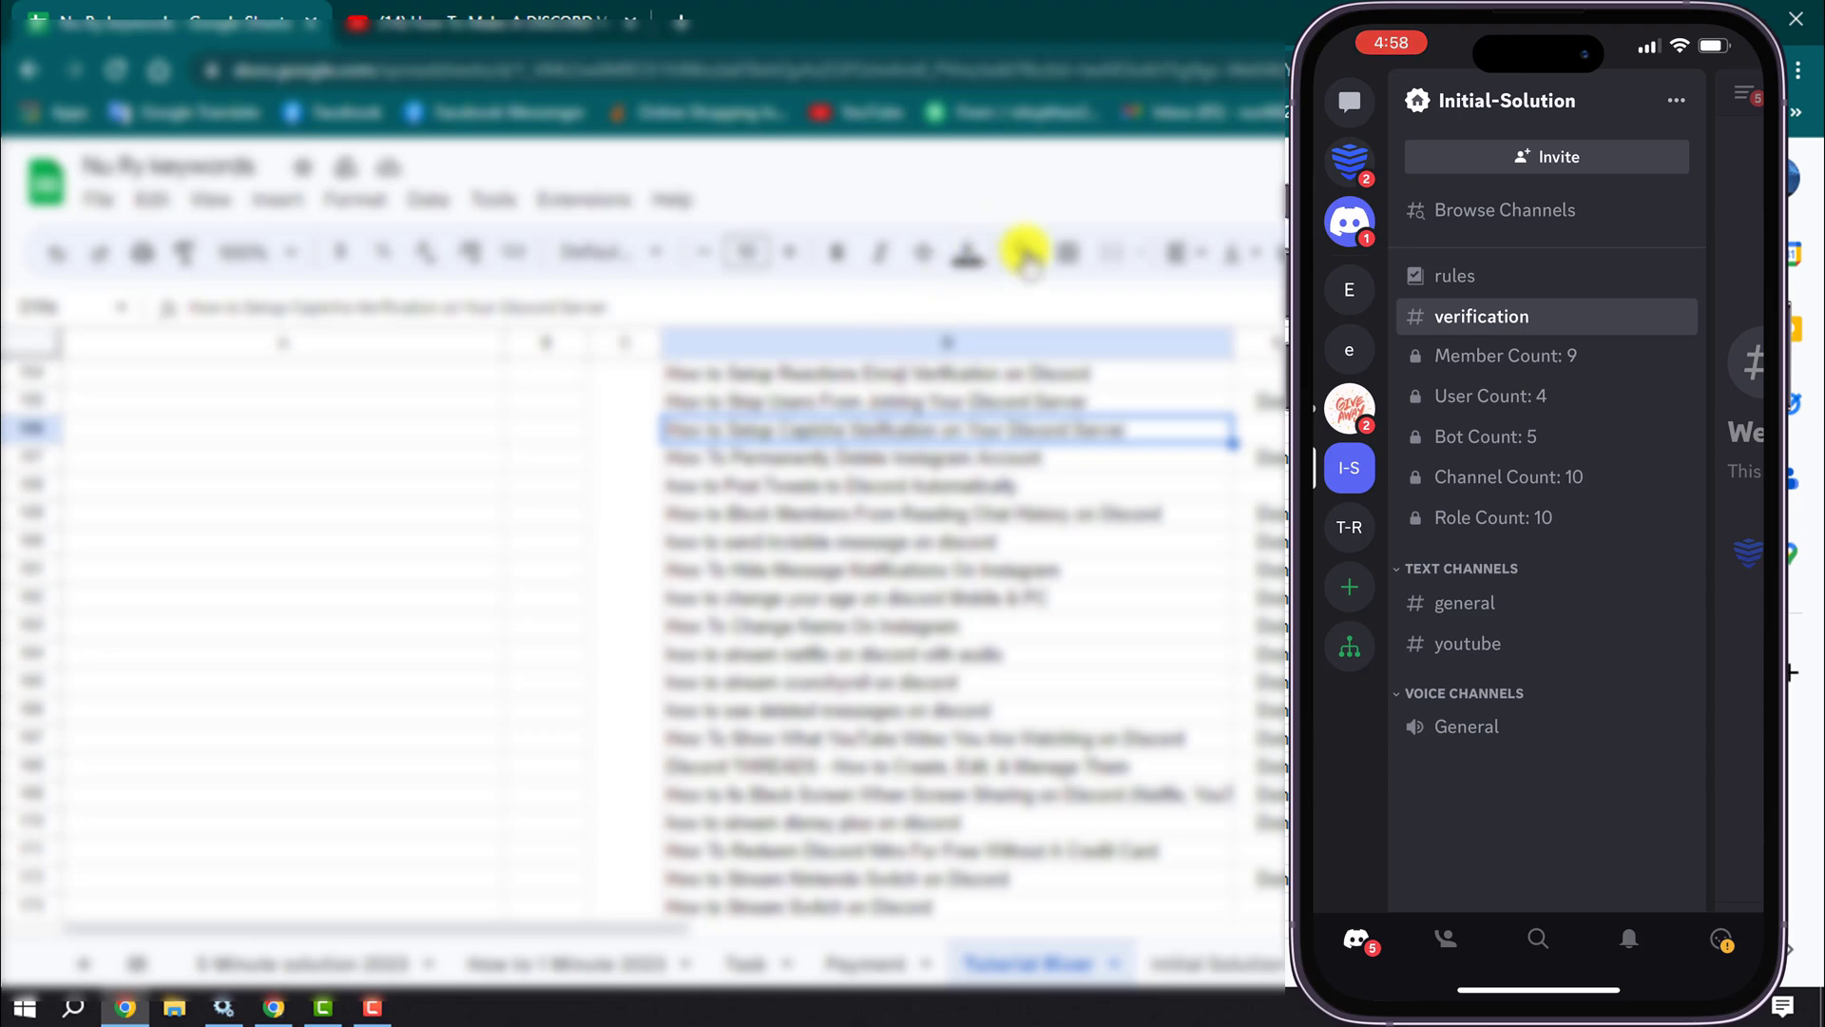
pyautogui.click(1024, 252)
pyautogui.click(1206, 616)
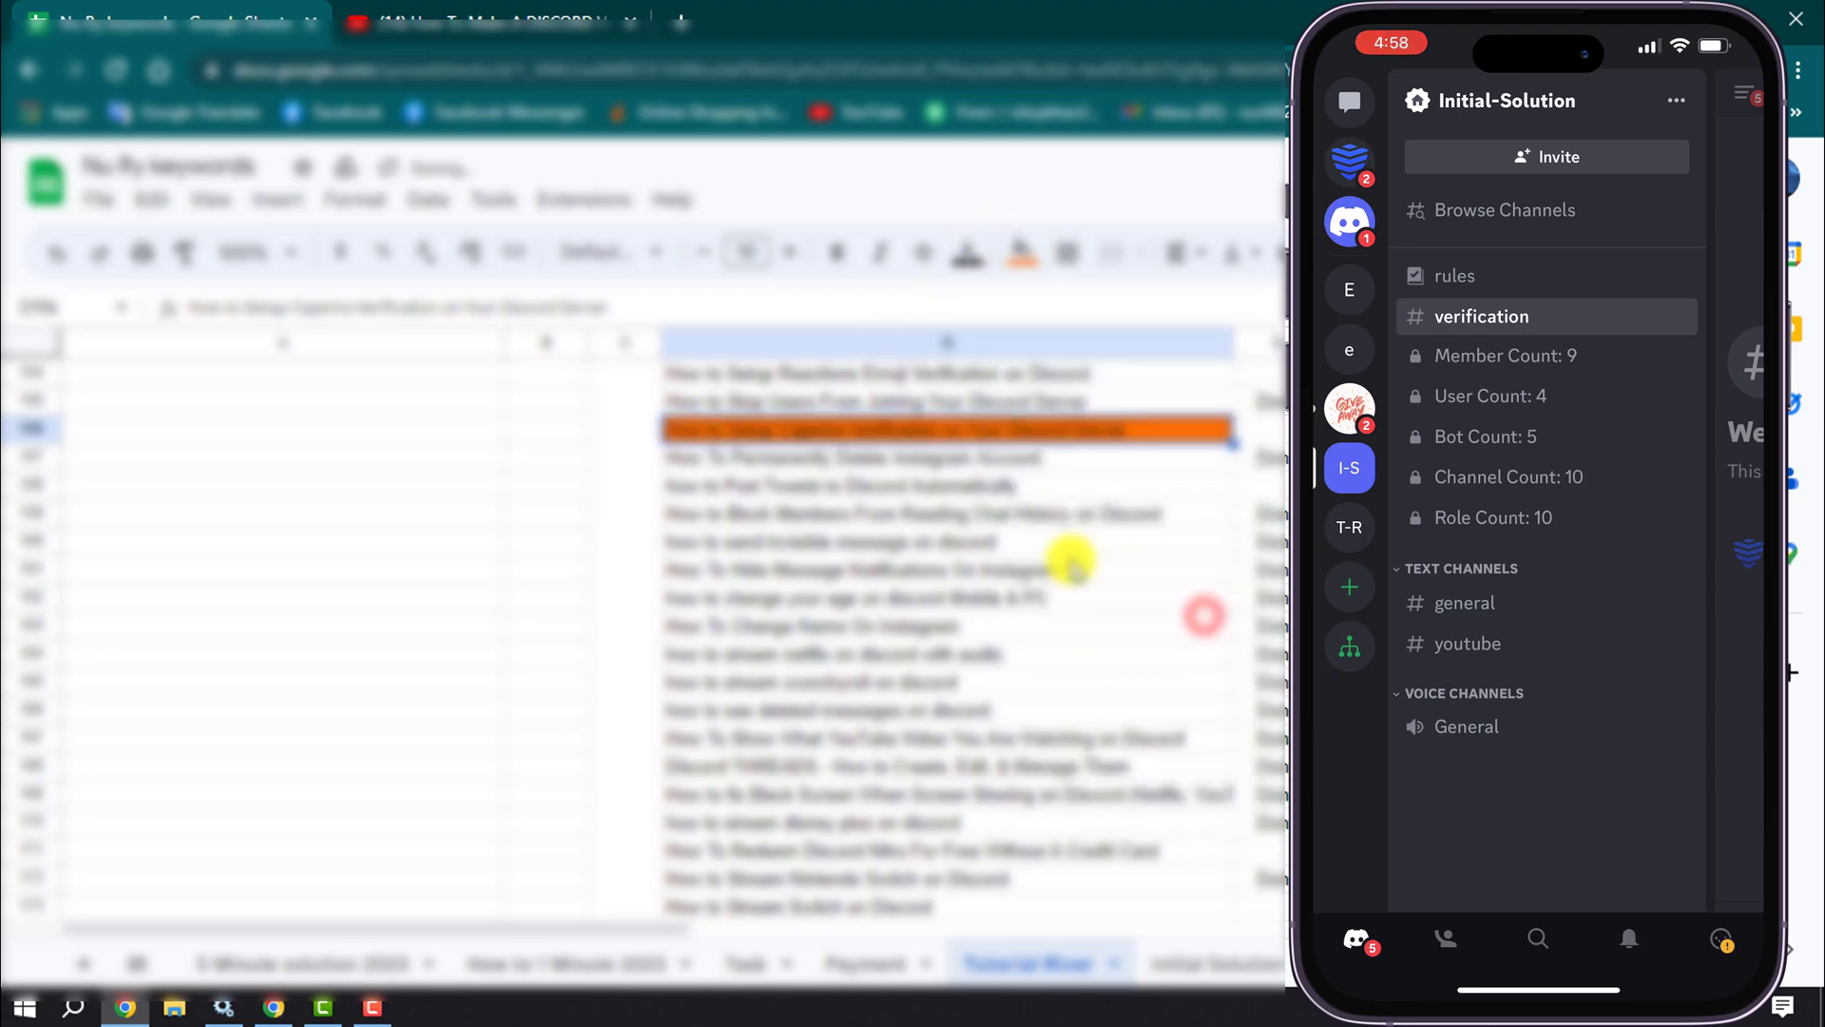